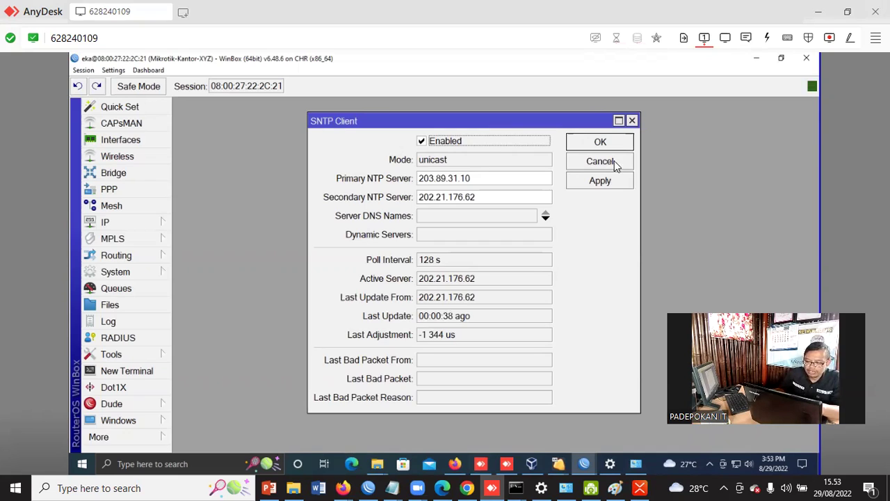
Open the router's Clock settings and browse the time zone list for the Asia entries
left_click(134, 271)
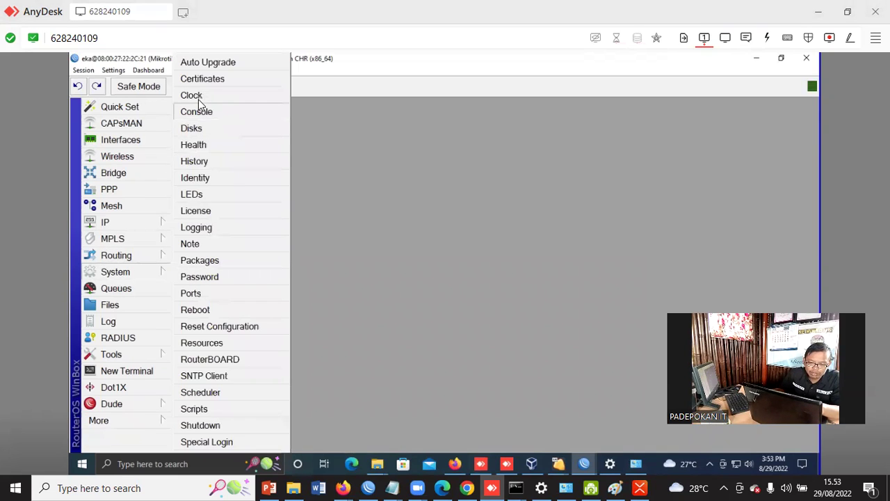
left_click(200, 98)
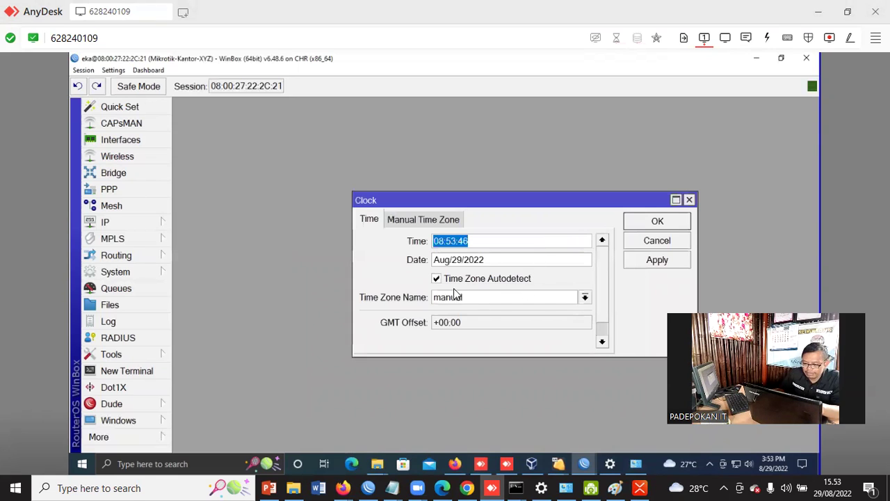
left_click(580, 299)
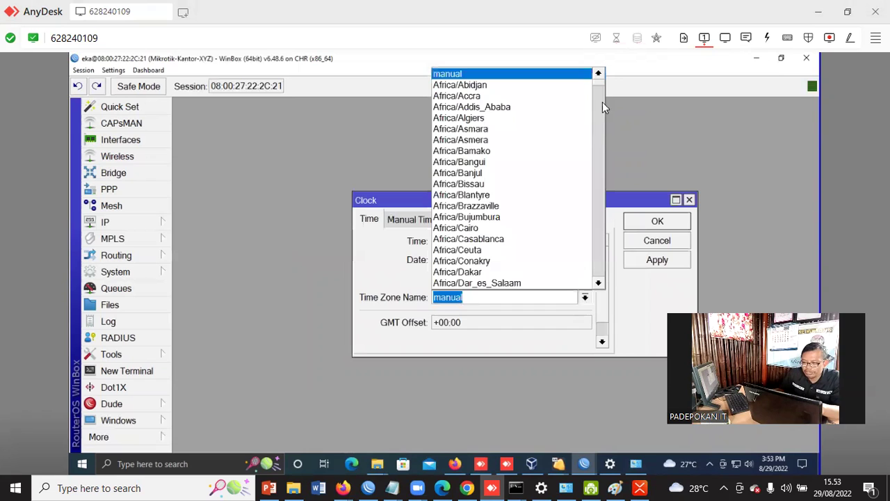
scroll(540, 210, "down", 5)
scroll(543, 218, "down", 4)
scroll(543, 218, "down", 4)
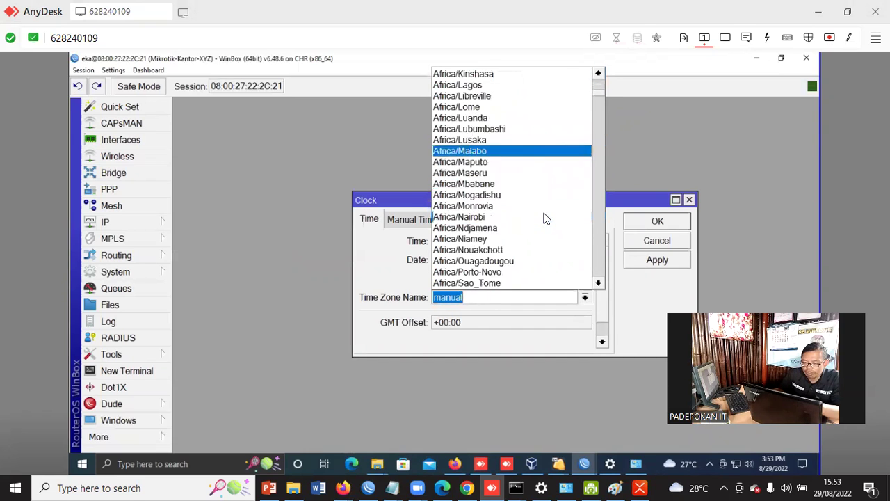
left_click_drag(601, 100, 602, 180)
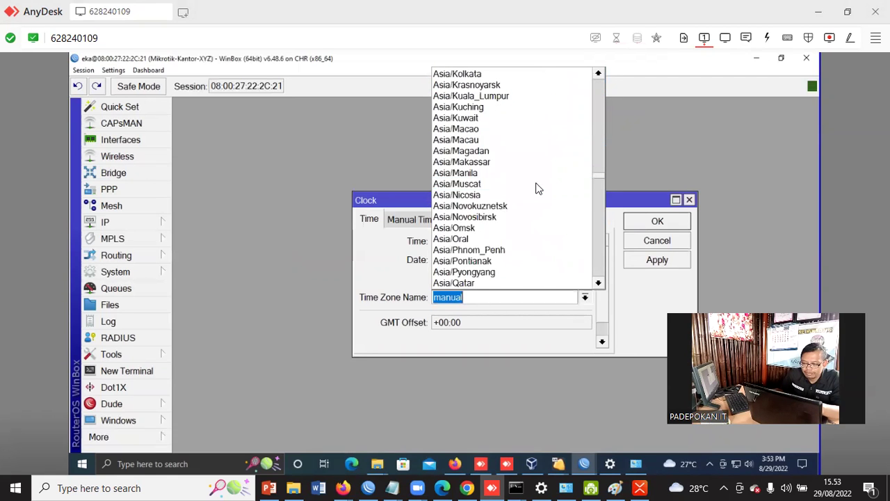
scroll(532, 187, "down", 2)
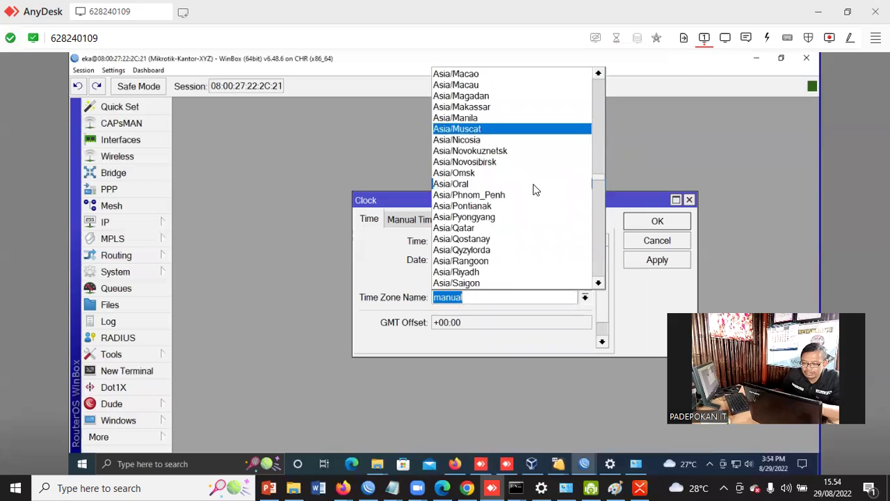
scroll(534, 191, "down", 1)
scroll(535, 195, "up", 4)
scroll(535, 197, "up", 2)
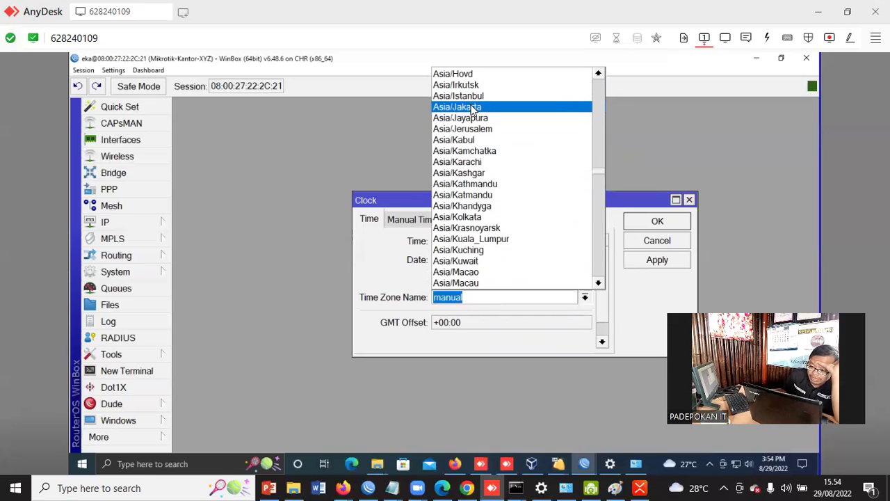
Apply Asia/Jakarta as the time zone, giving GMT offset +07:00 and time 15:54
left_click(467, 105)
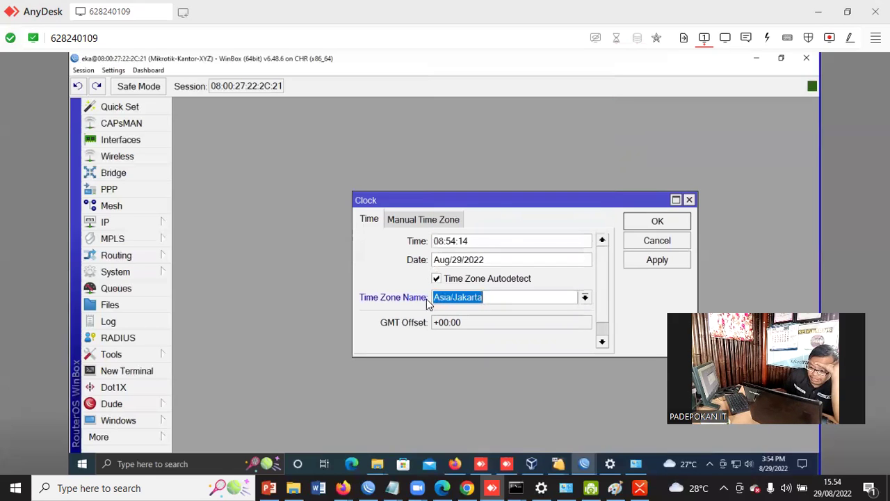
left_click(670, 261)
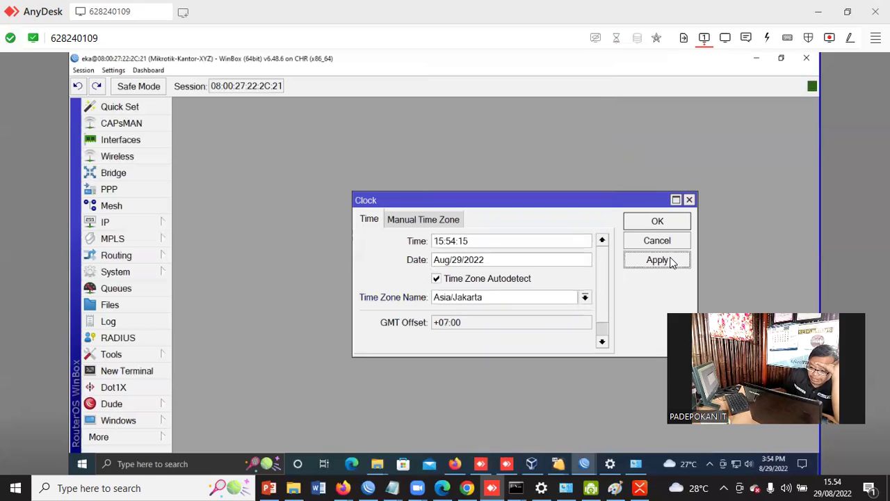
left_click_drag(432, 240, 493, 254)
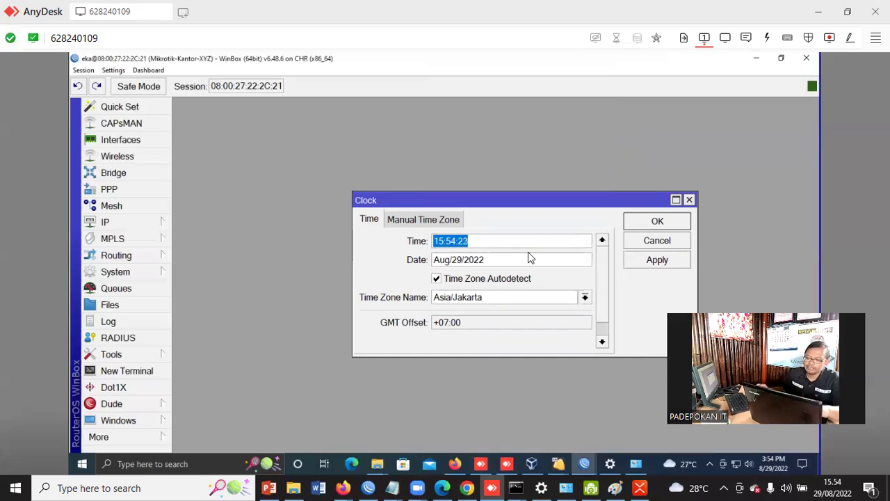
Confirm the clock settings with OK and close the Clock window
left_click(657, 221)
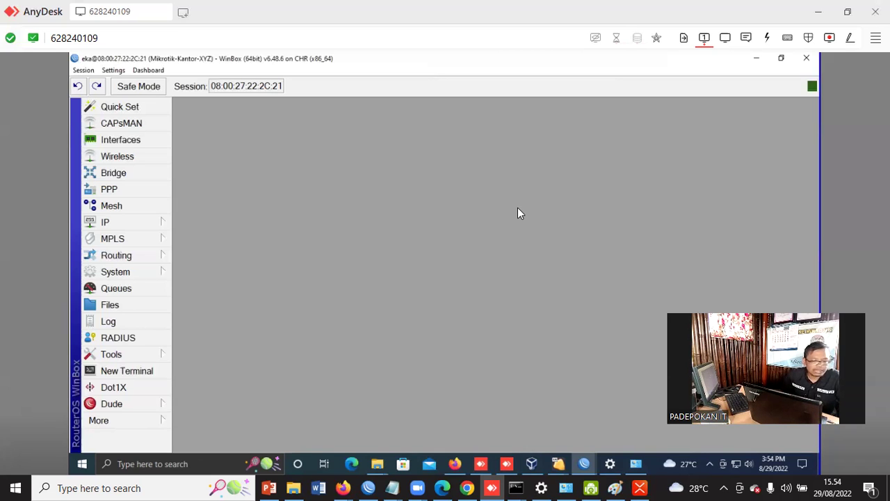
In XMind, select Konfigurasi Pasca Konfig dasar, Memberi Waktu Pada Mikrotik, SNTP Client and asia.pool.ntp.org topics
left_click(639, 487)
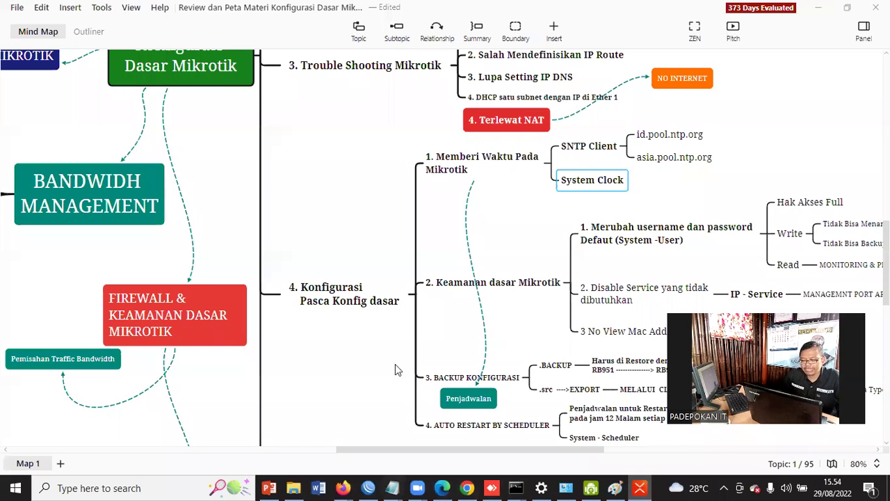
left_click(346, 297)
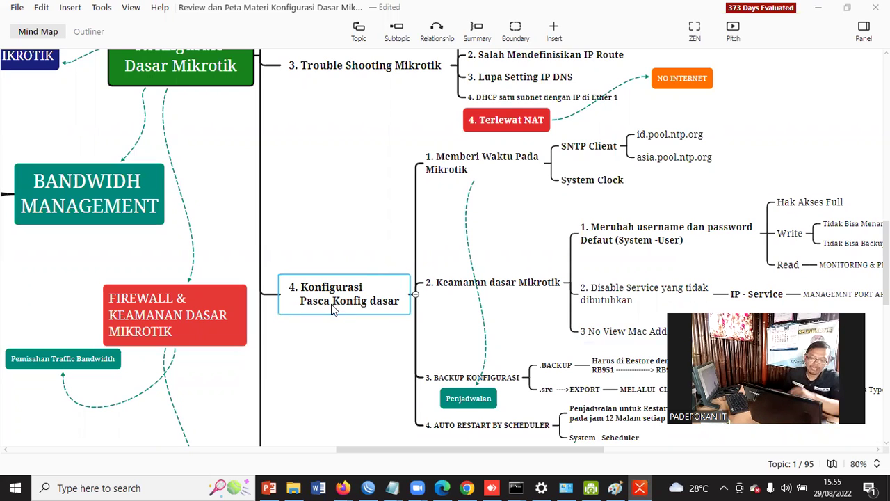
left_click(472, 157)
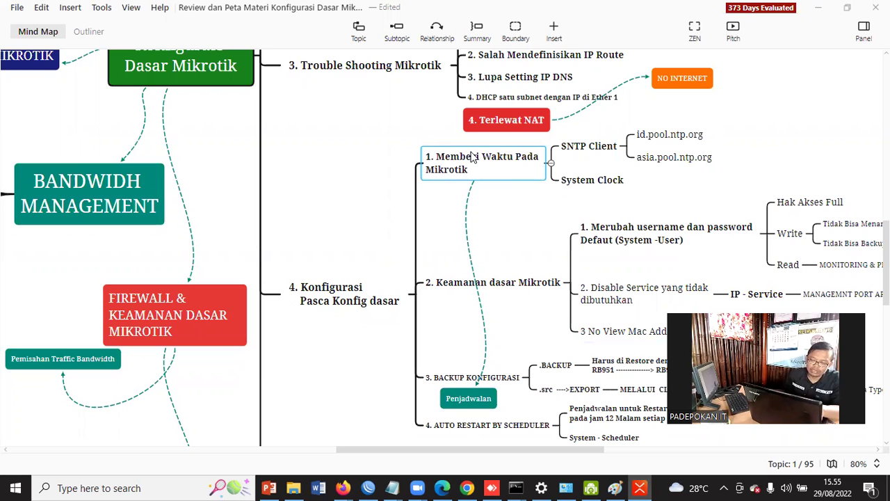
left_click(574, 150)
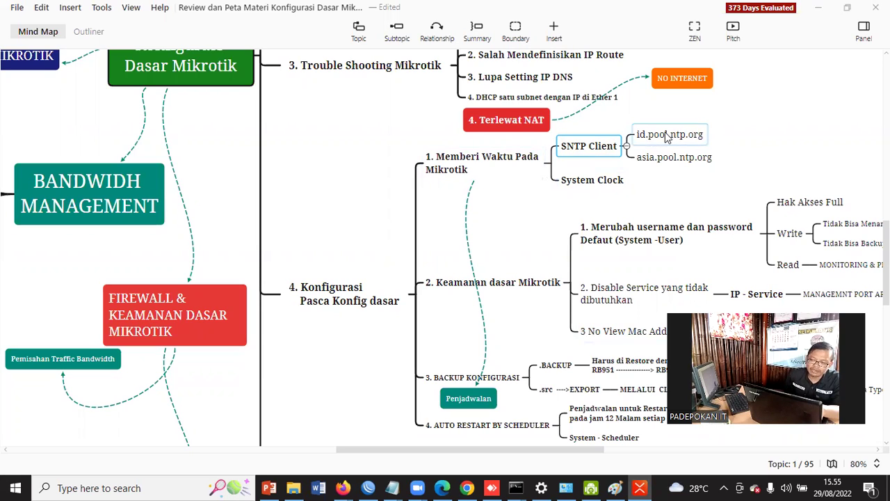
left_click(671, 162)
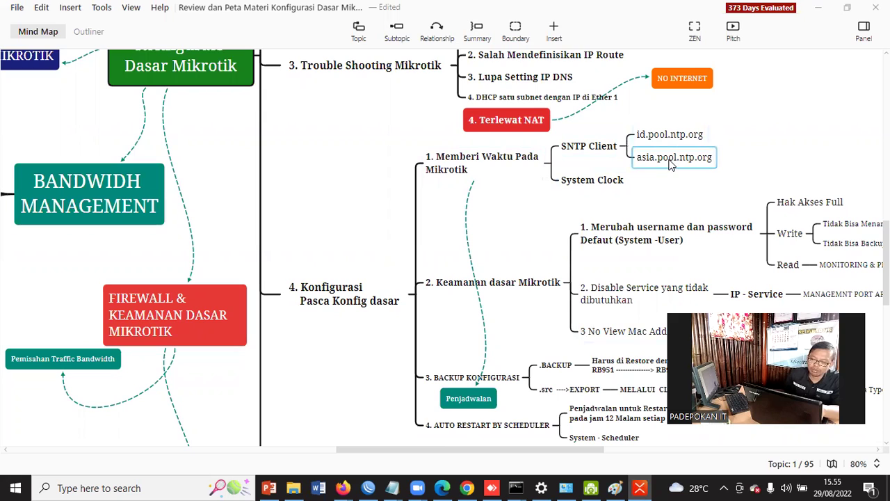
Set the SNTP client's primary server to id.pool.ntp.org and secondary to asia.pool.ntp.org, then apply and close
left_click(373, 486)
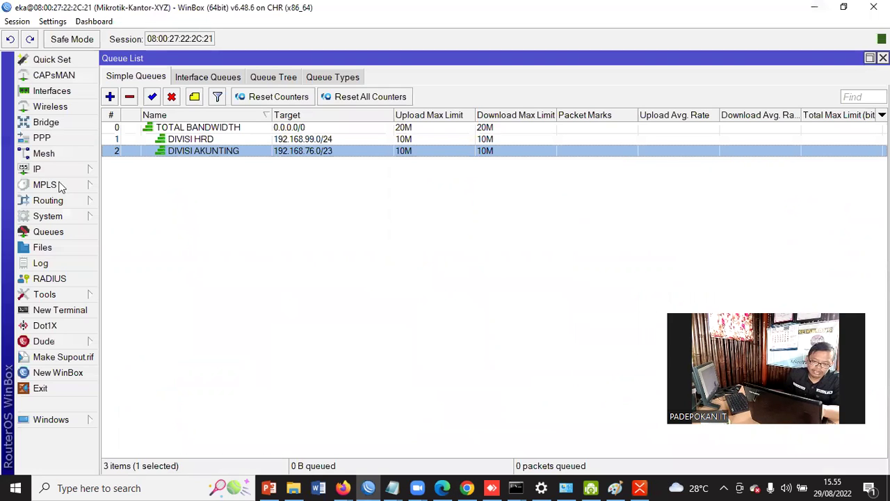
left_click(47, 216)
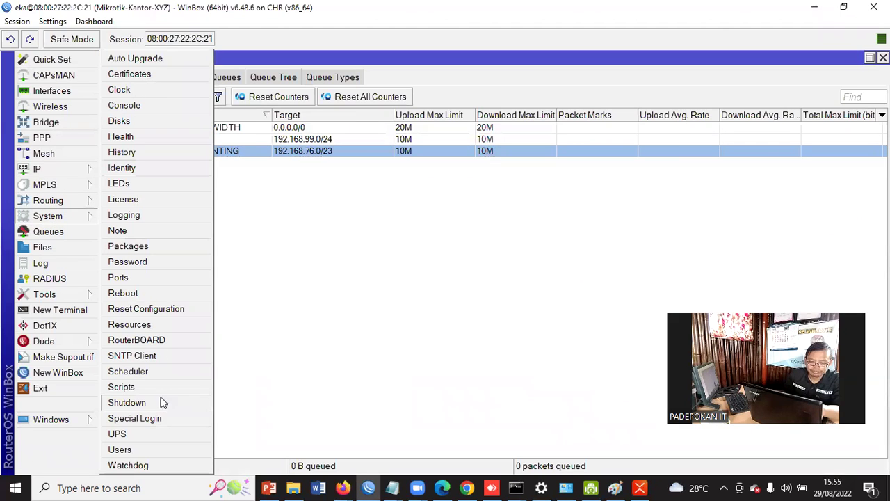
left_click(150, 361)
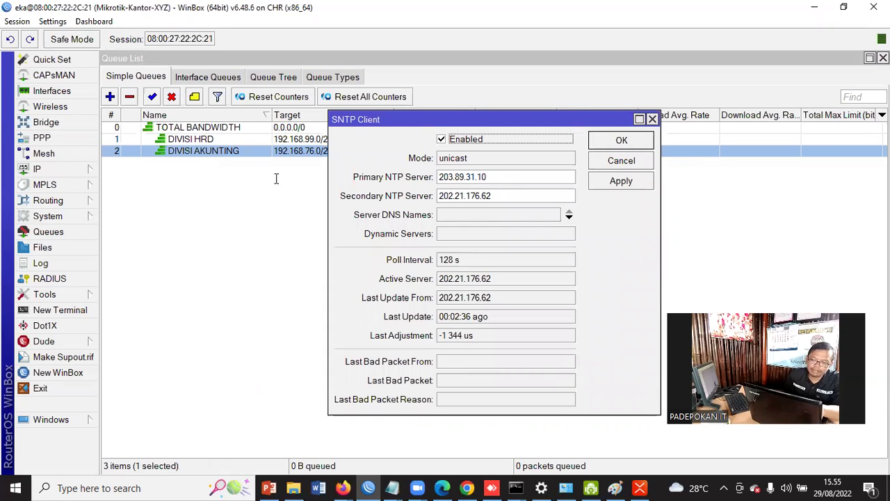
key("Tab")
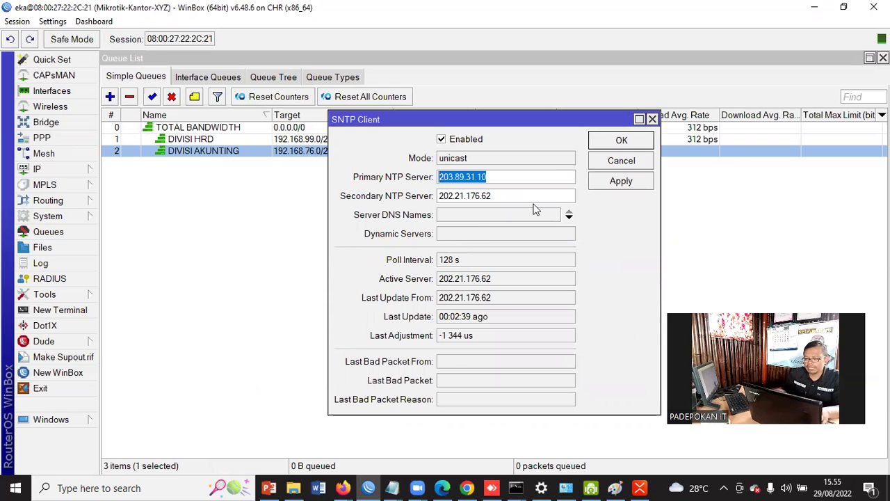
key("BackSpace")
type("id.pool.ntp.org")
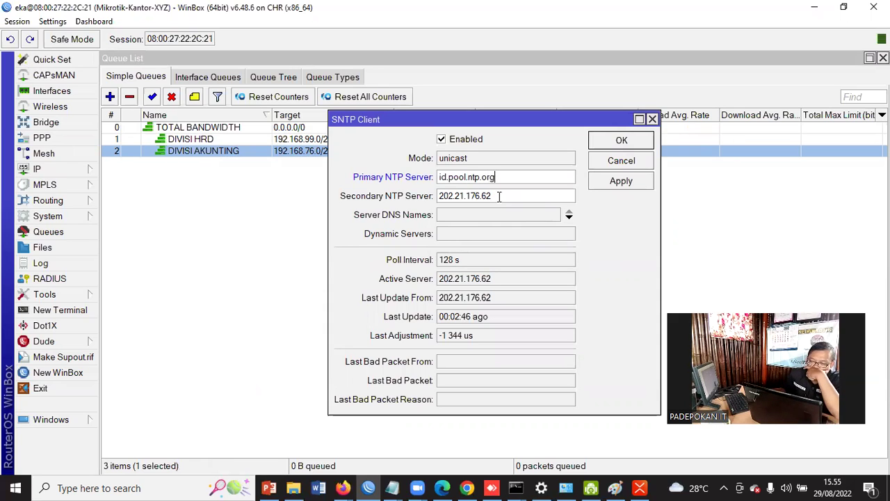
key("Tab")
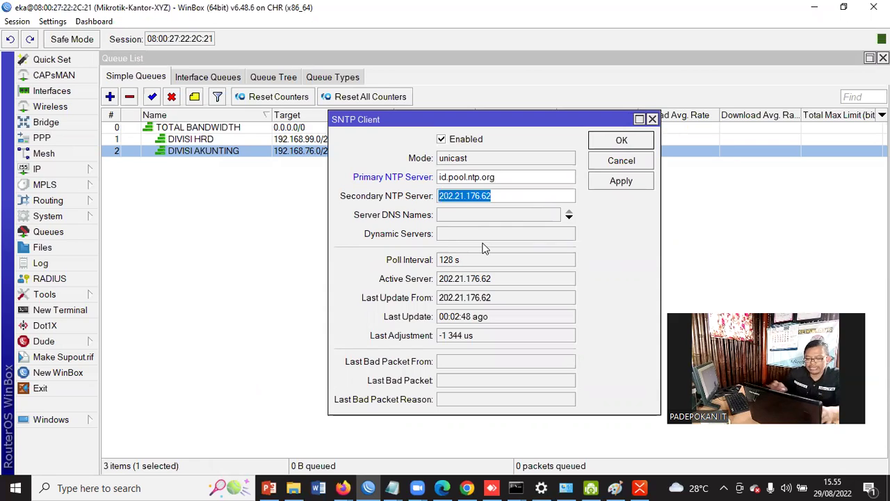
type("asia.pool.ntp.org")
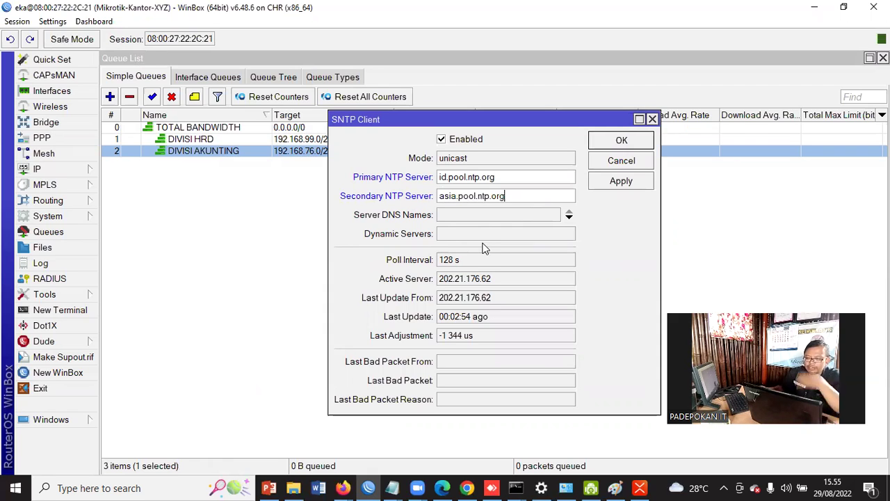
left_click(623, 183)
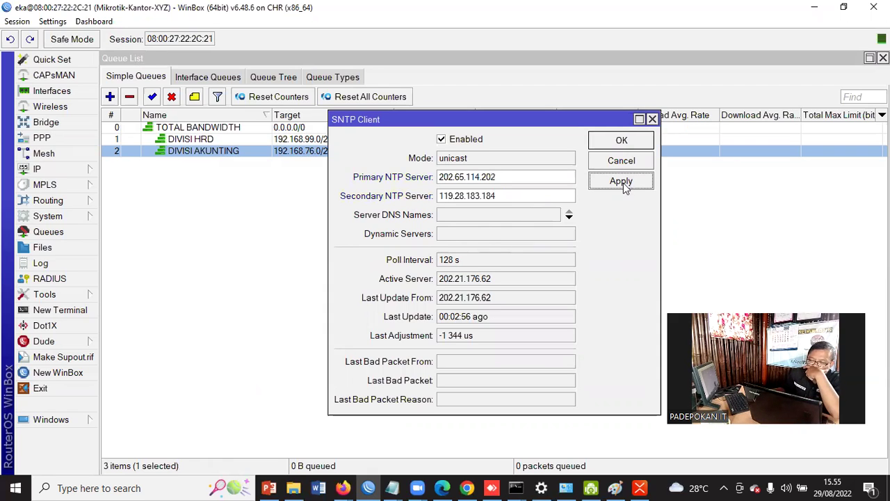
left_click(624, 141)
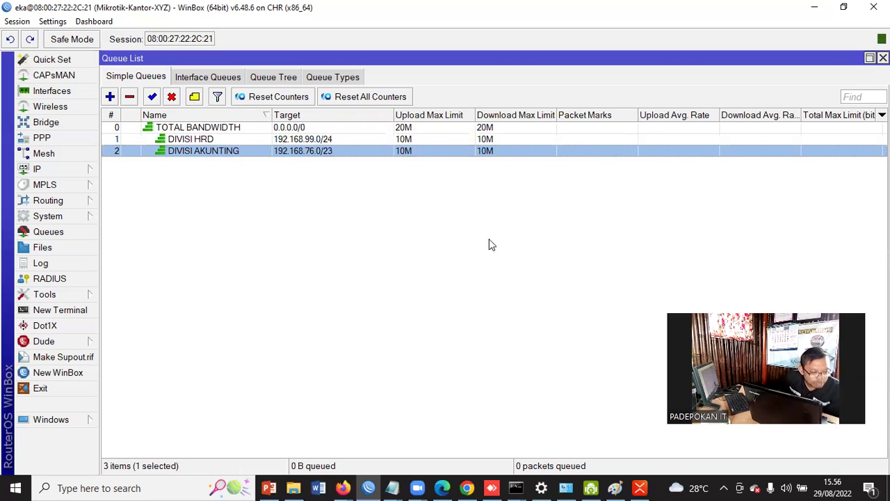
left_click(50, 219)
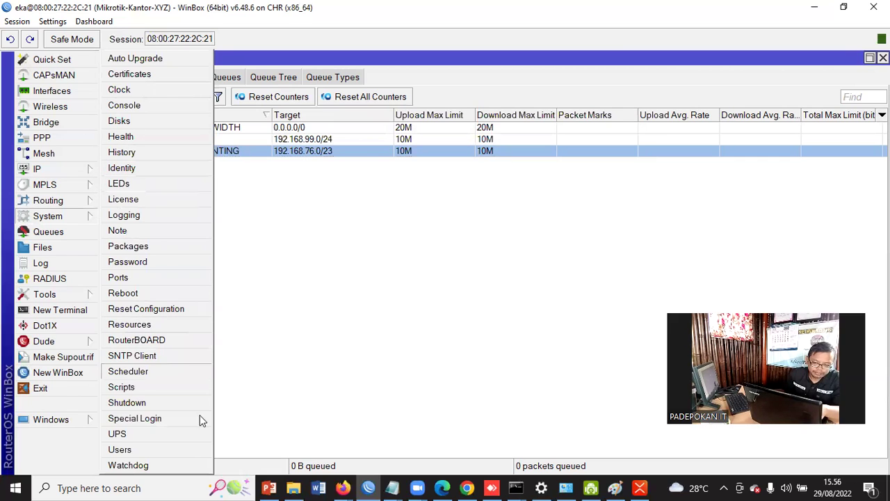
left_click(125, 93)
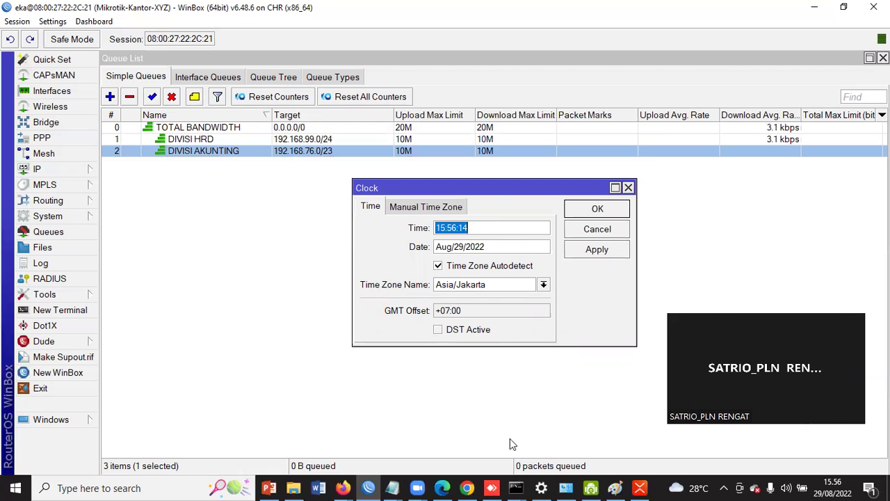
left_click_drag(497, 193, 461, 190)
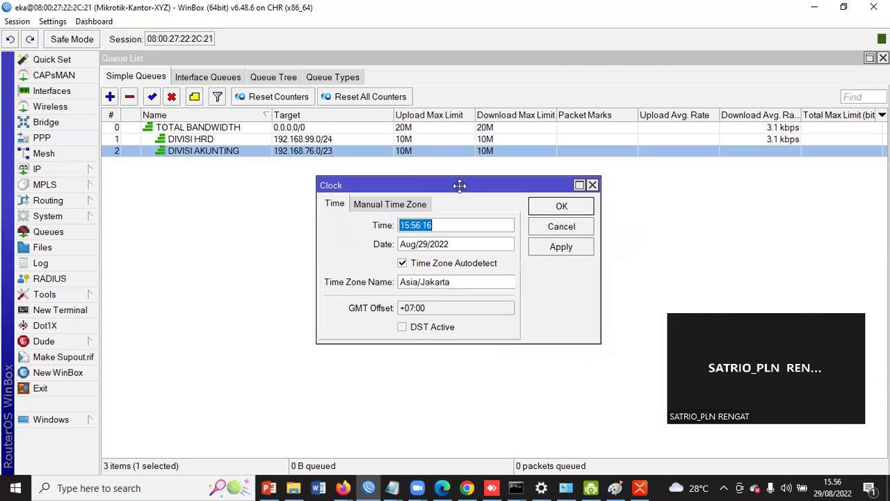
left_click(574, 210)
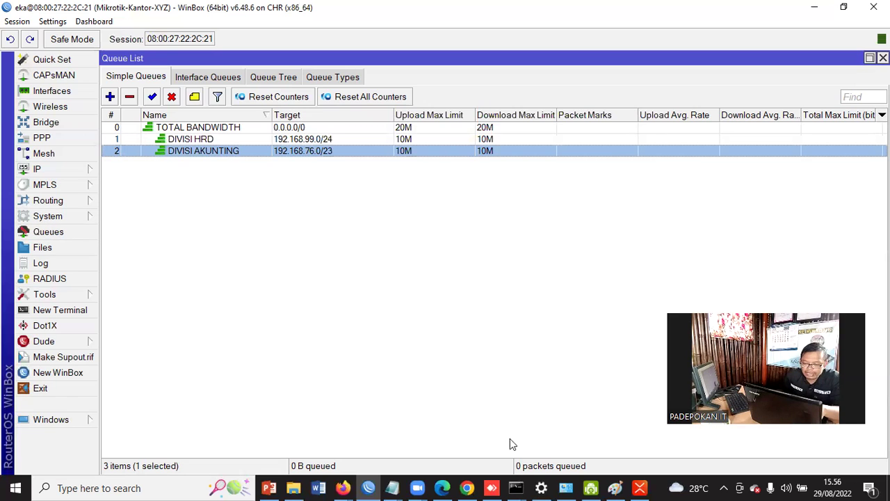
Return to the XMind map and select the id.pool.ntp.org and asia.pool.ntp.org topics
left_click(490, 487)
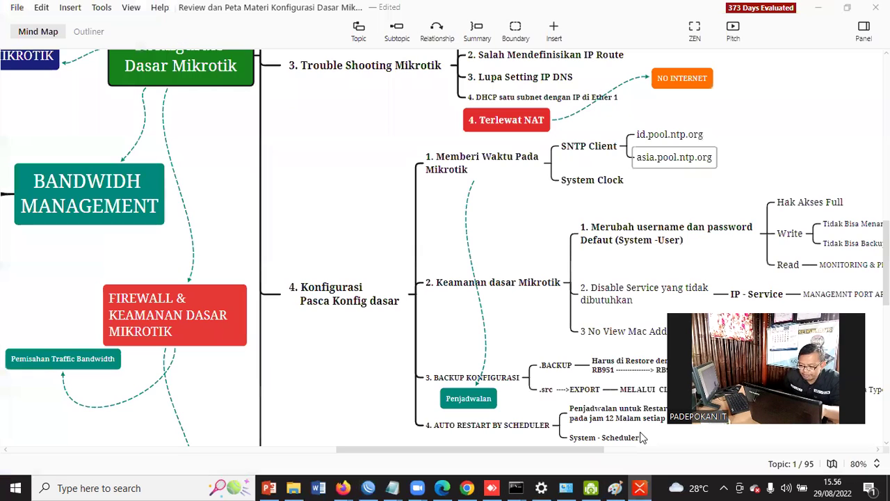
left_click(659, 138)
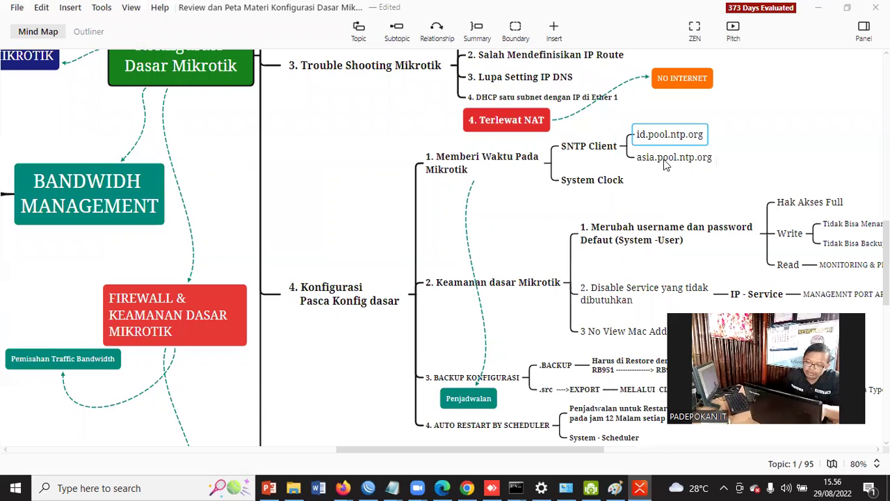
left_click(707, 159)
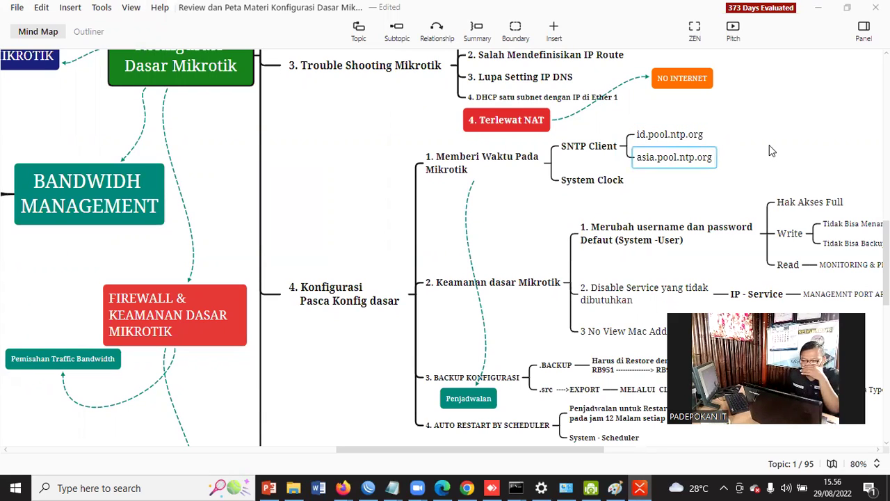
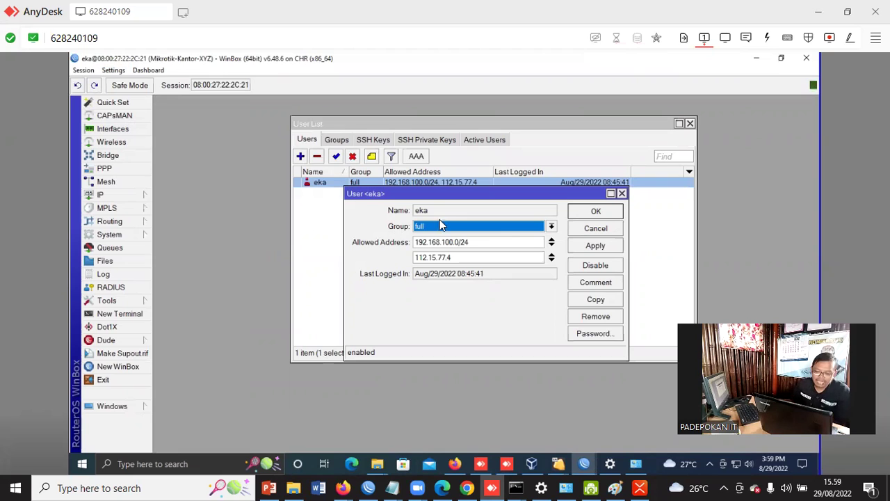
Cancel user eka's password change twice and close its properties without saving changes
left_click(591, 335)
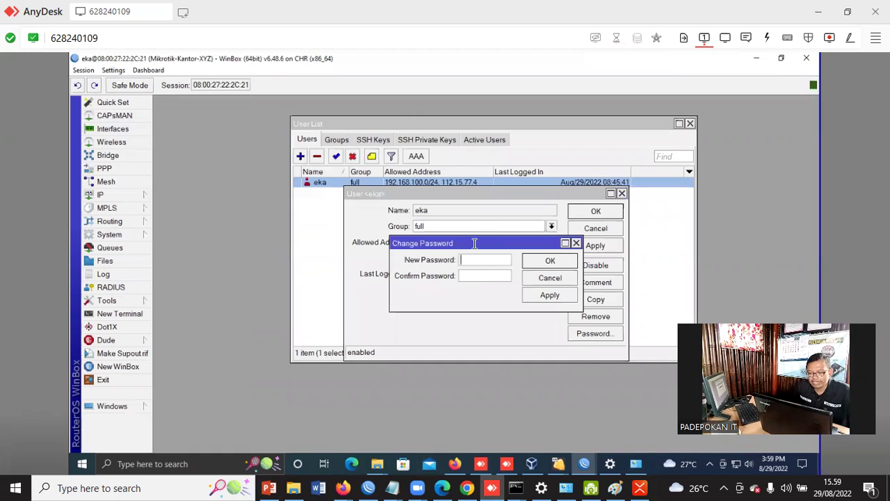
left_click_drag(498, 244, 506, 267)
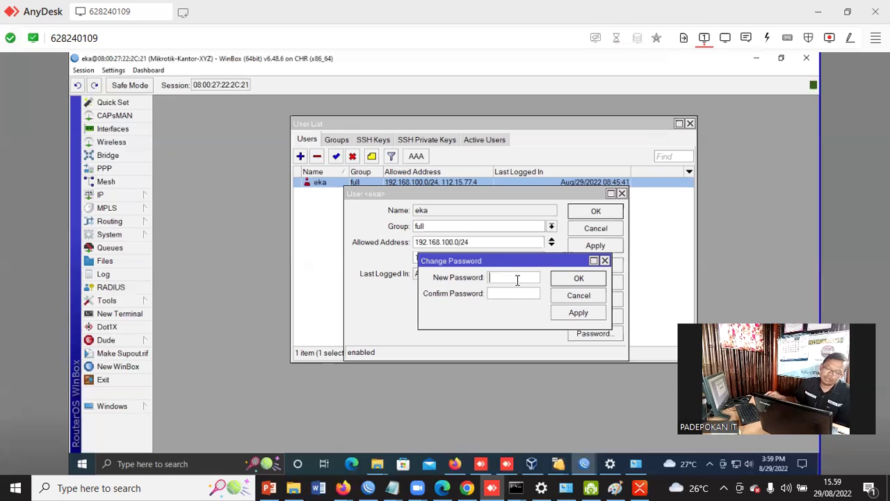
left_click(588, 300)
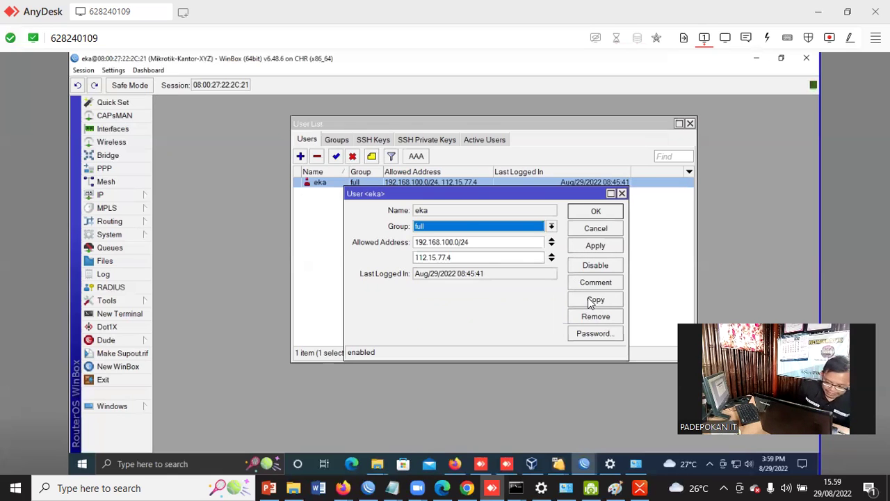
left_click(604, 233)
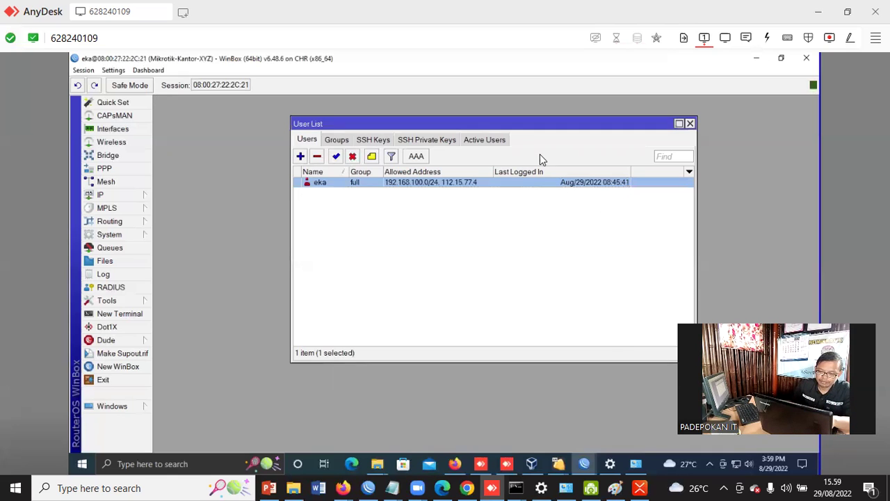
double_click(324, 187)
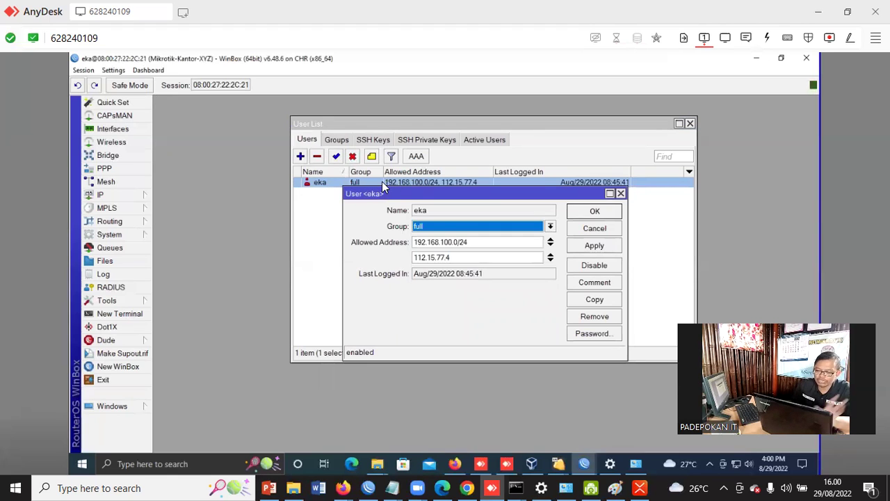
left_click(593, 334)
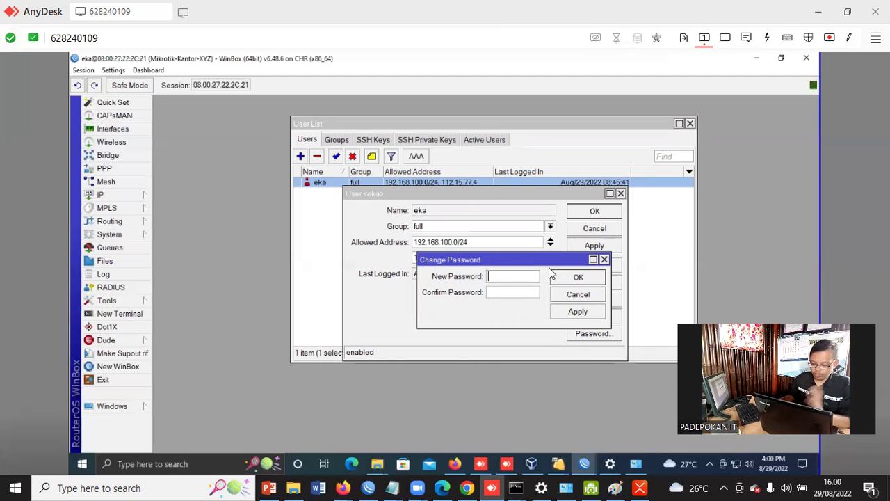
left_click(579, 295)
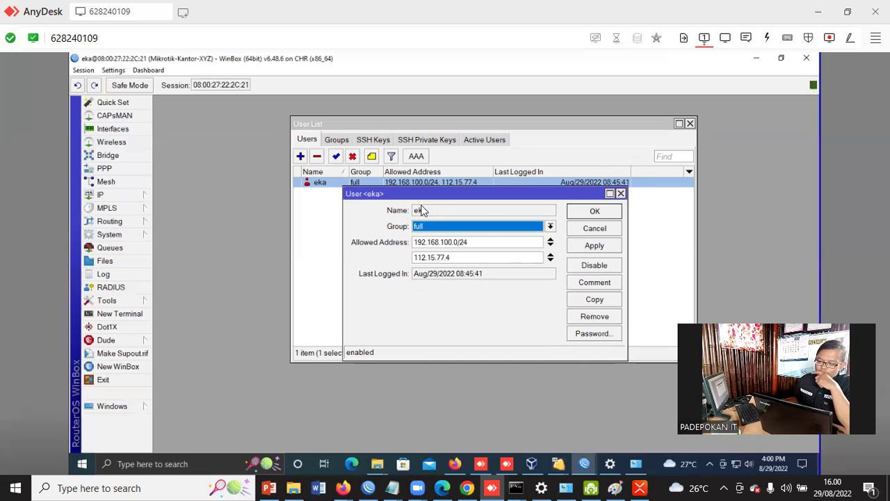
left_click(595, 228)
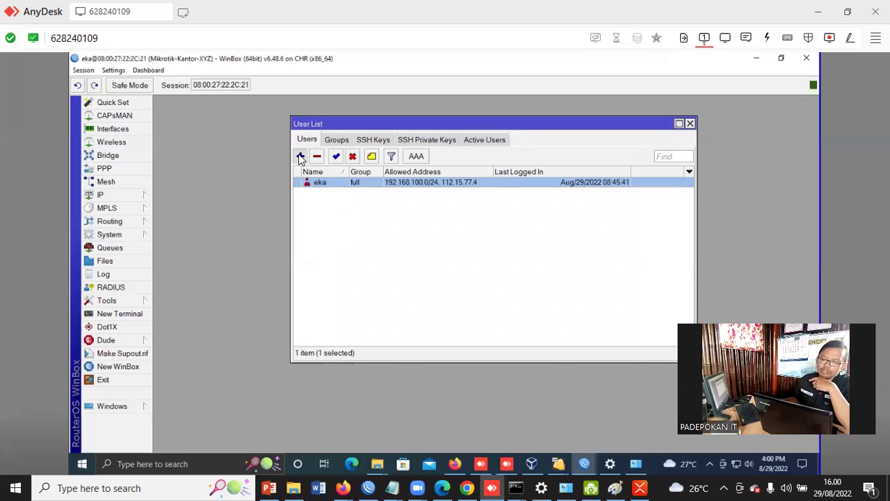
Create user budi in the full group with a password entered and confirmed
left_click(300, 156)
left_click_drag(394, 199, 449, 226)
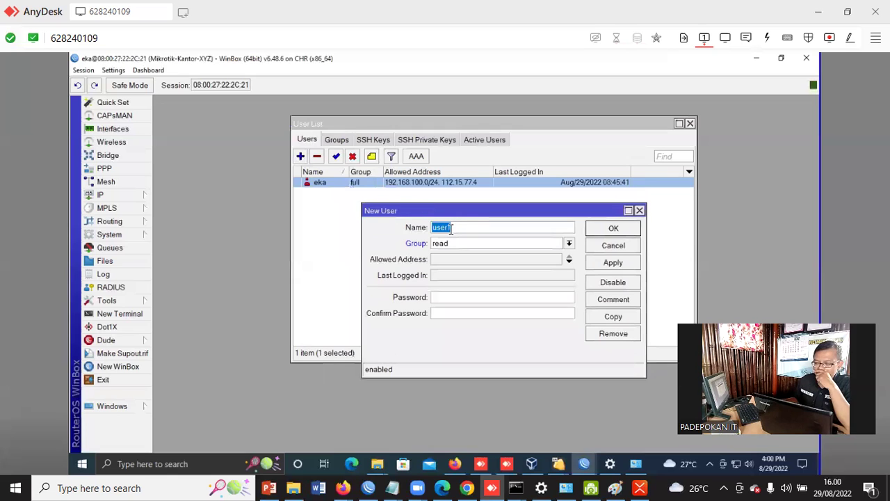
type("budi")
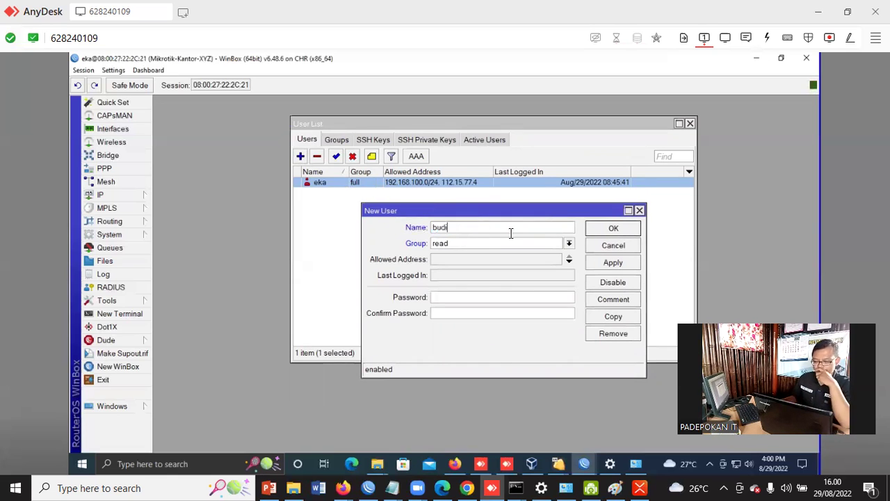
left_click(569, 249)
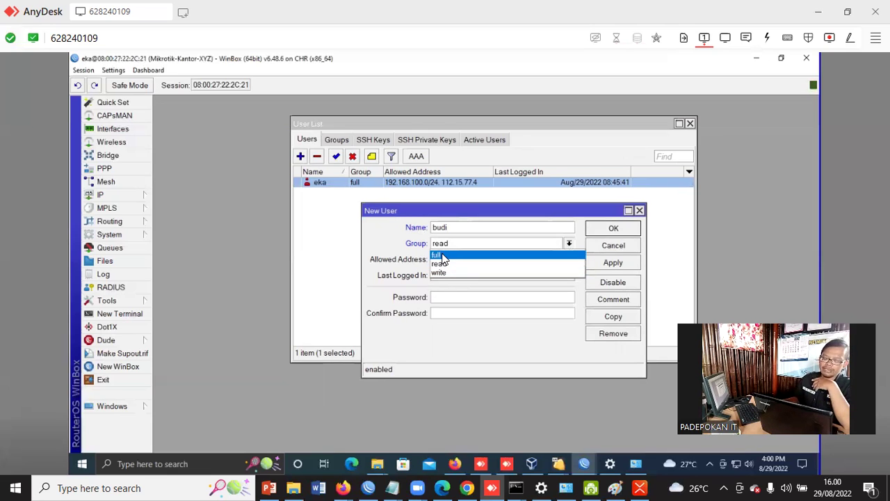
left_click(443, 256)
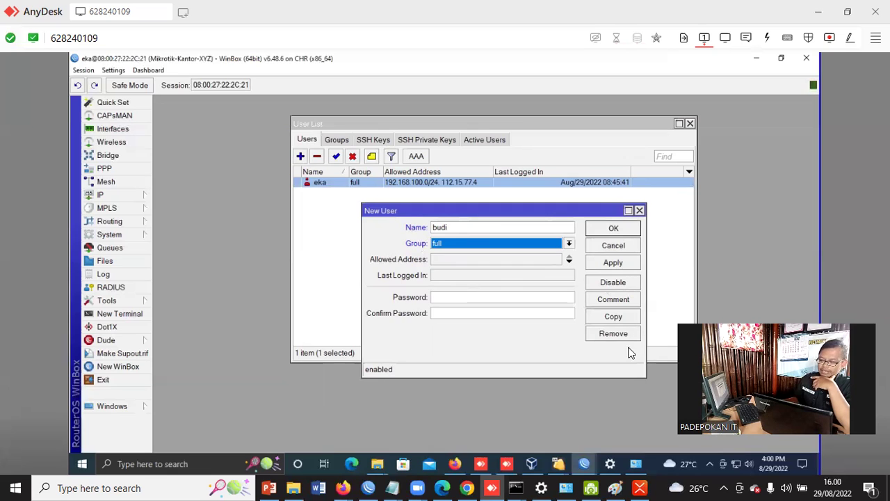
left_click(465, 297)
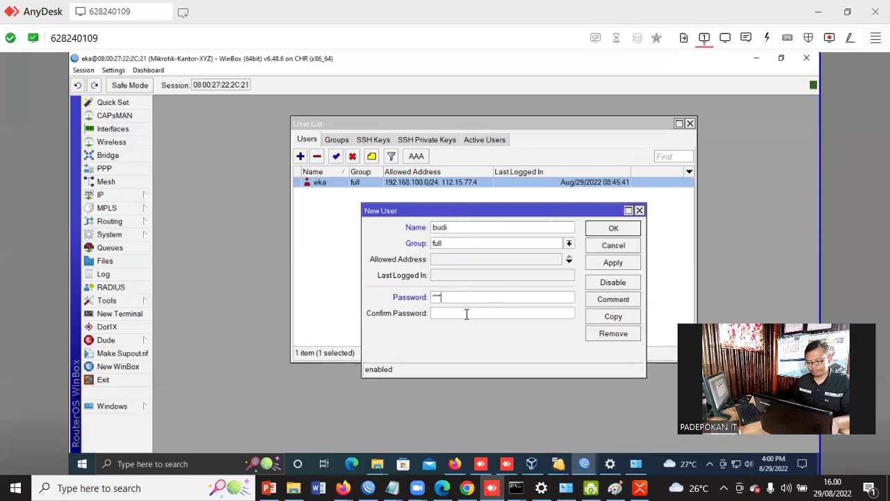
left_click(473, 313)
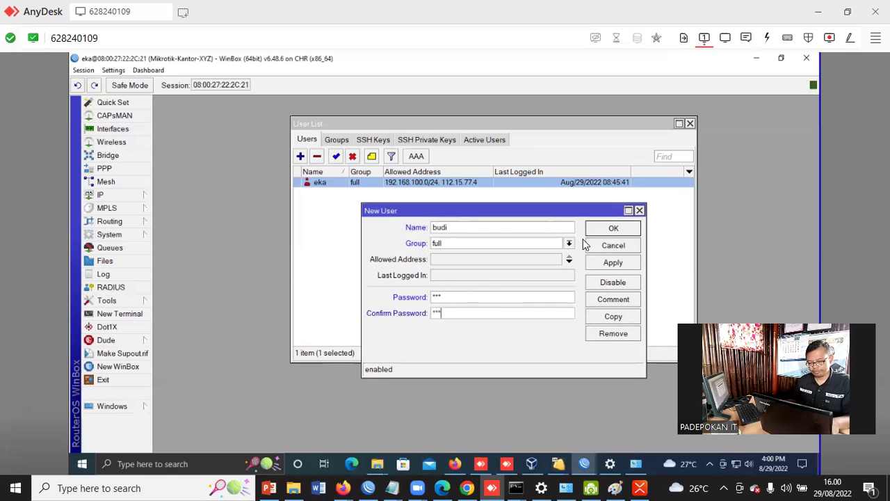
left_click(612, 228)
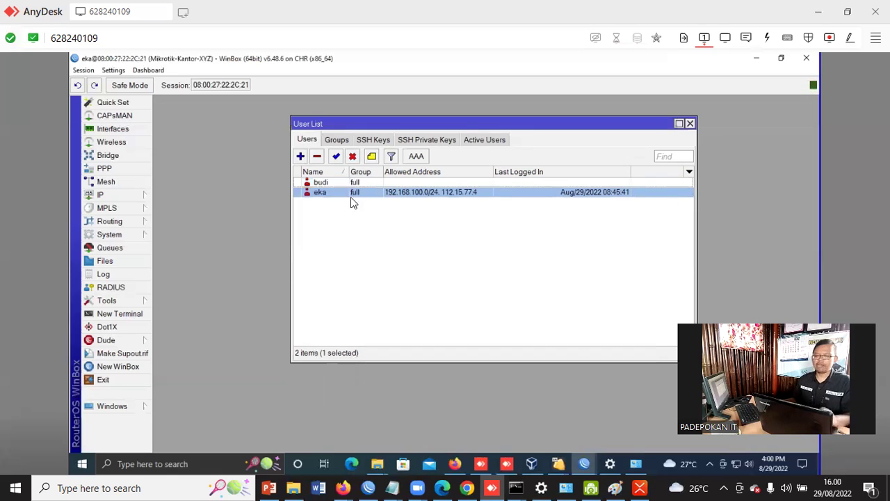
left_click(322, 183)
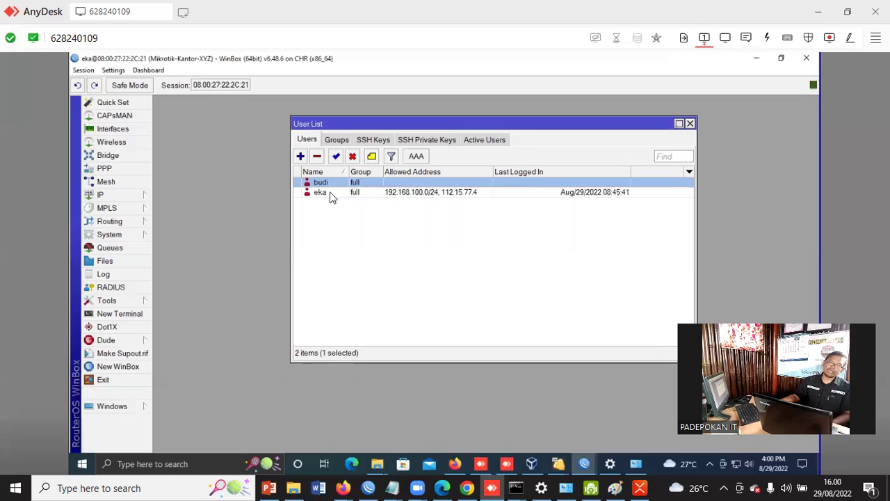
left_click(323, 193)
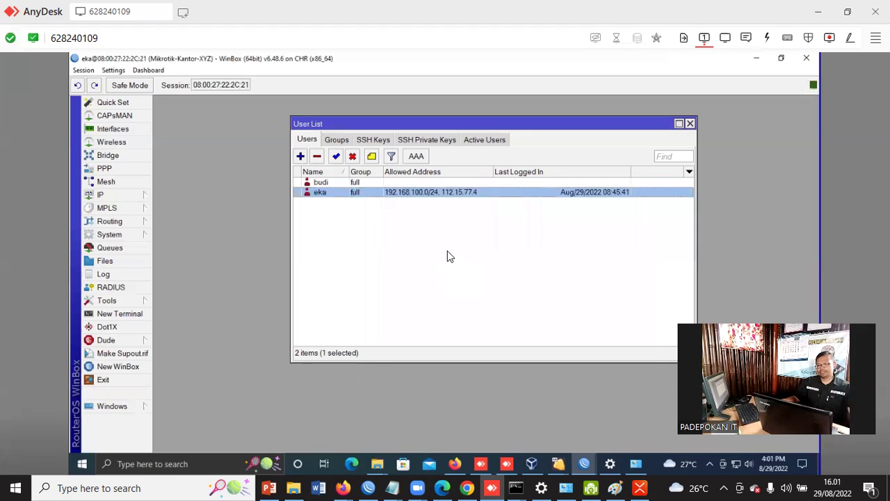
Create user teknisi in the write group with a password entered and confirmed
left_click(301, 157)
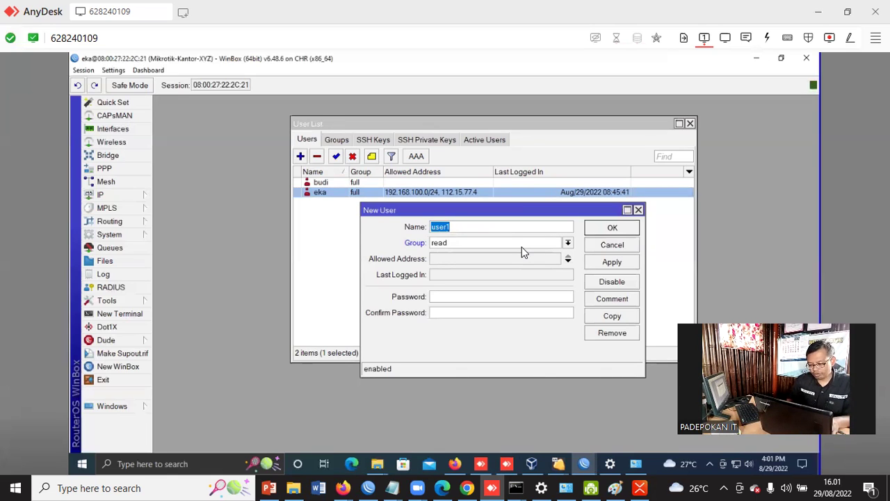
type("teknisi")
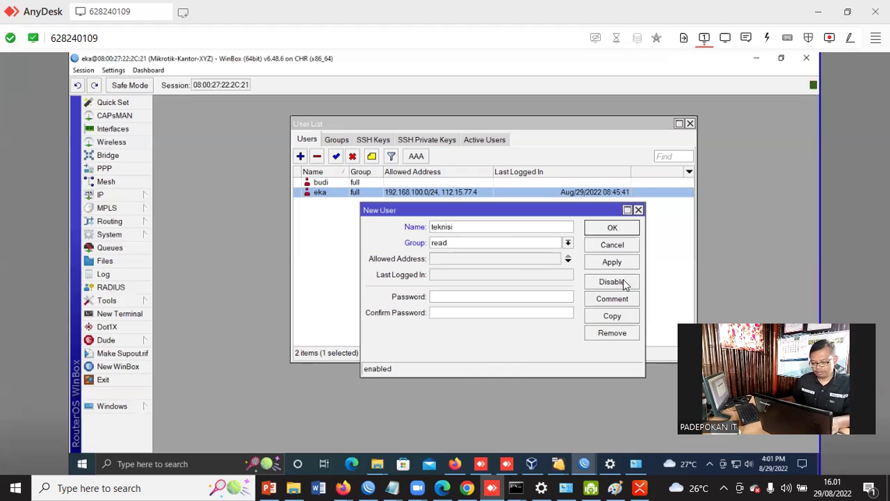
left_click(568, 242)
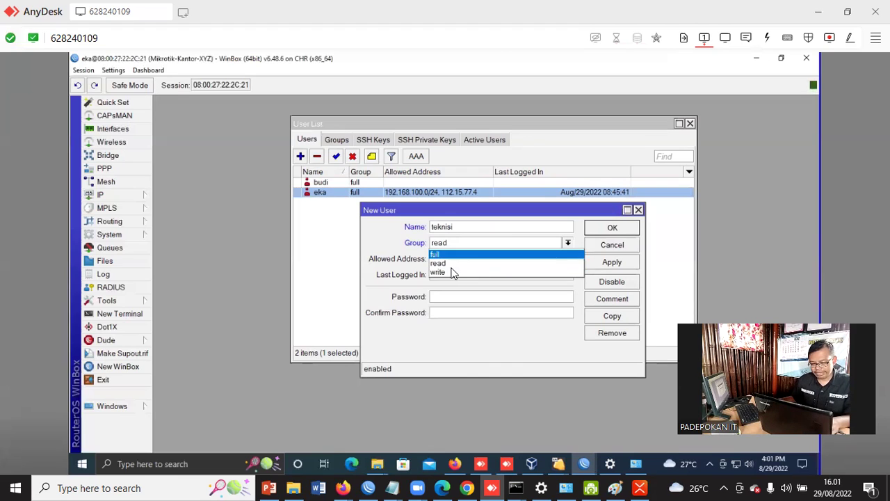
left_click(438, 274)
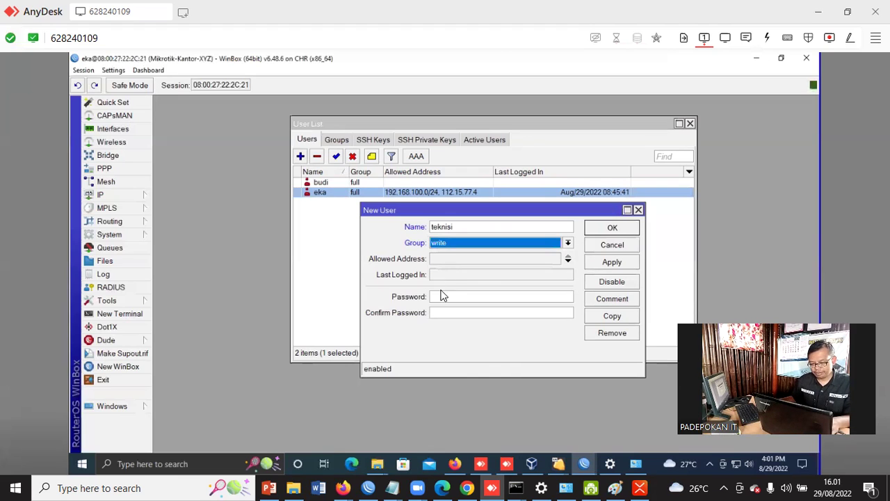
left_click(445, 297)
type("***")
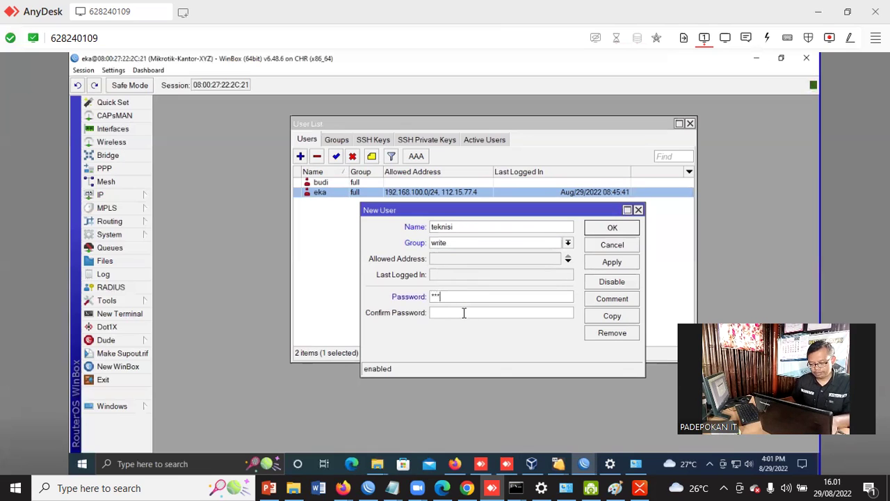
left_click(468, 313)
type("***")
left_click(624, 227)
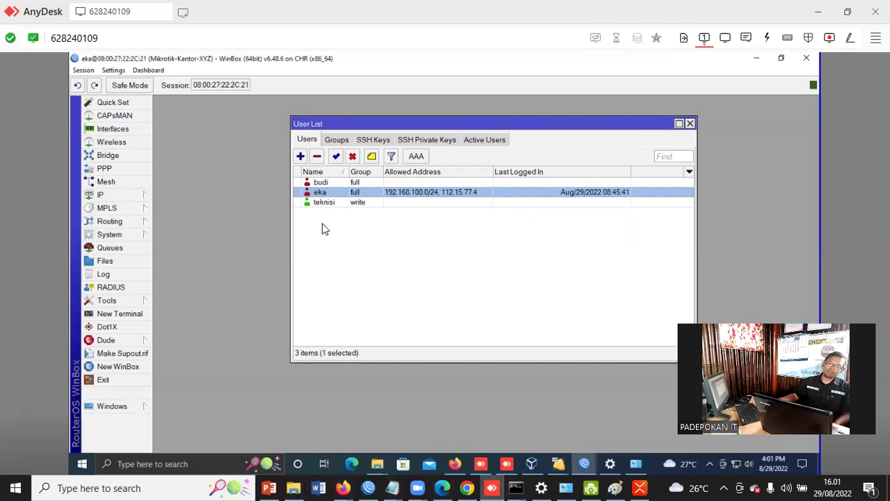
left_click(325, 202)
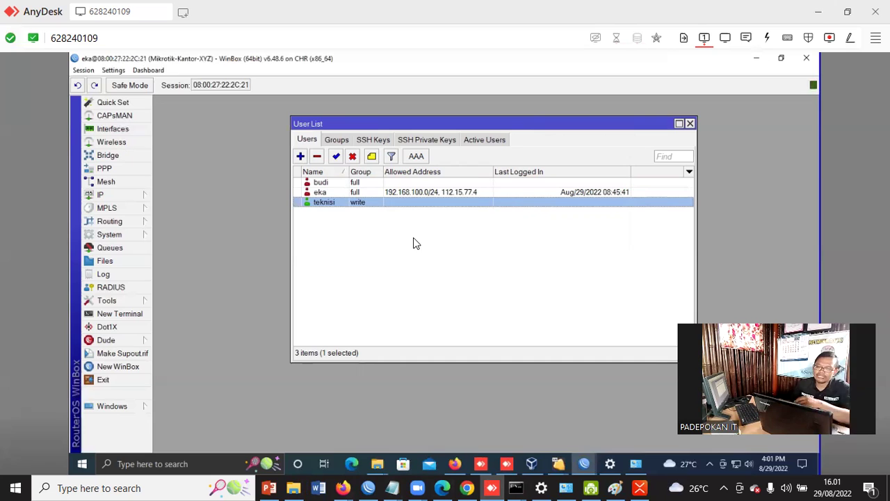
Create user monitoring in the read group, then switch to the XMind mind map
left_click(300, 156)
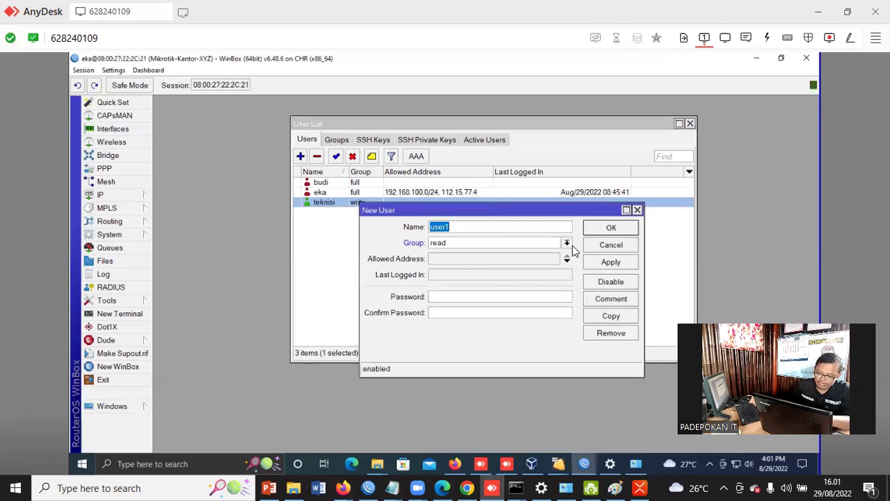
left_click(567, 242)
left_click(457, 263)
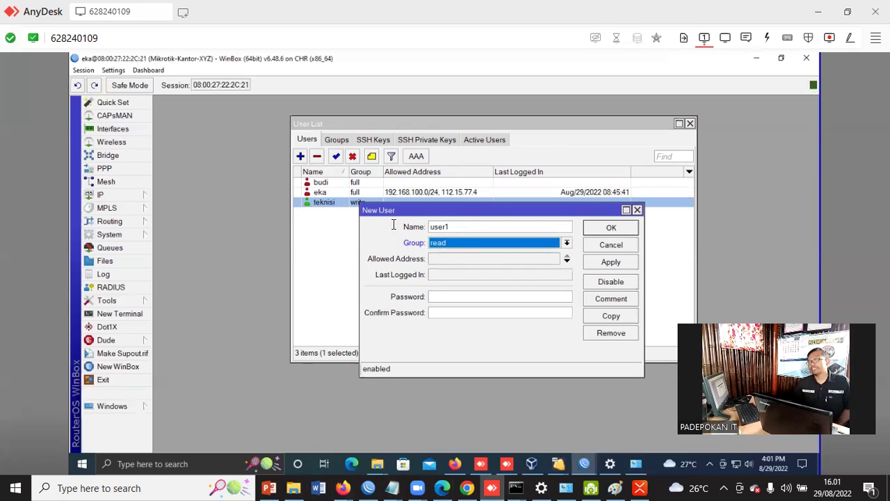
key("shift+Tab")
type("moni")
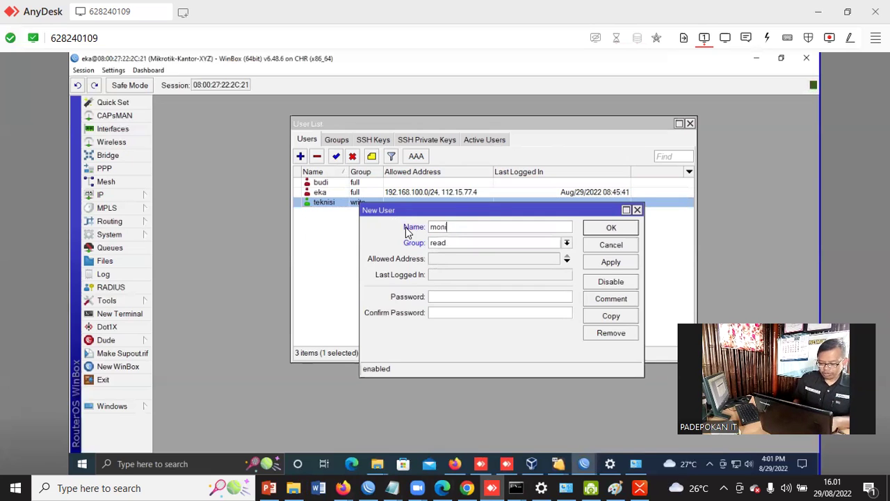
type("toring")
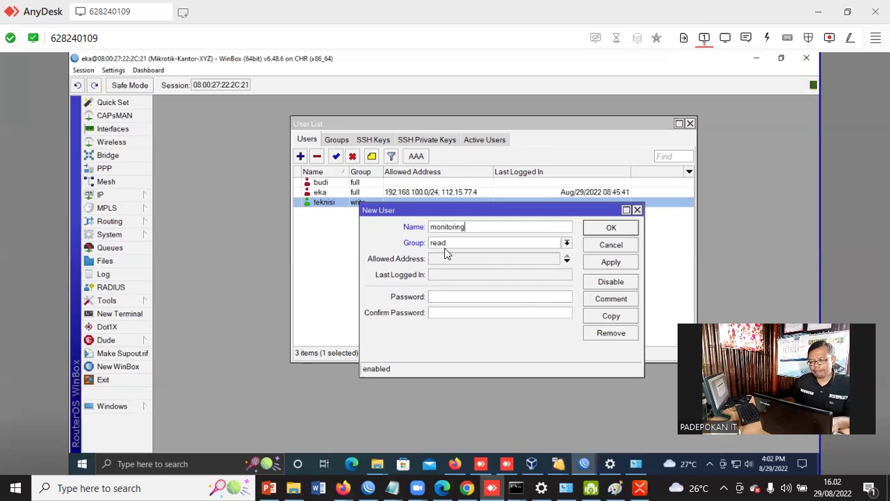
left_click(567, 242)
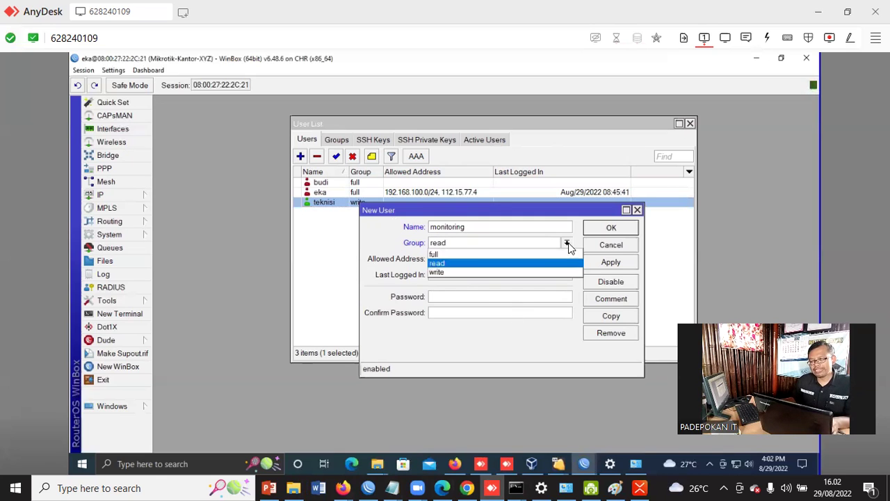
left_click(457, 259)
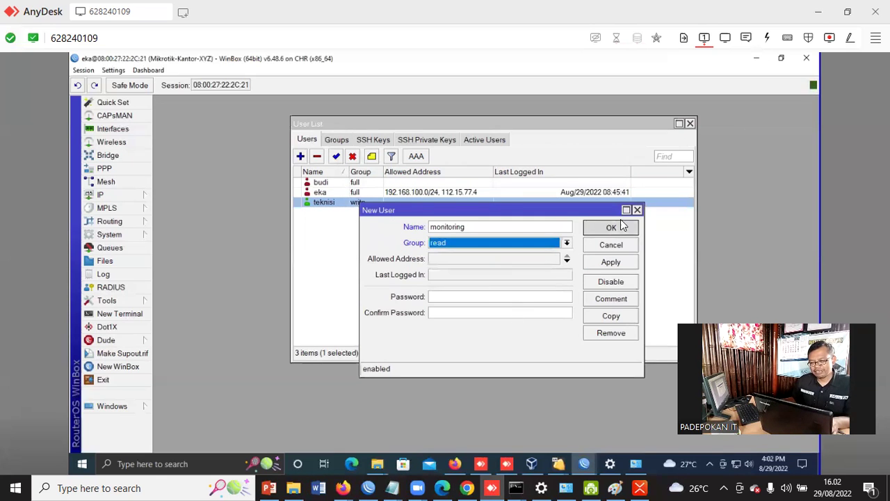
left_click(611, 228)
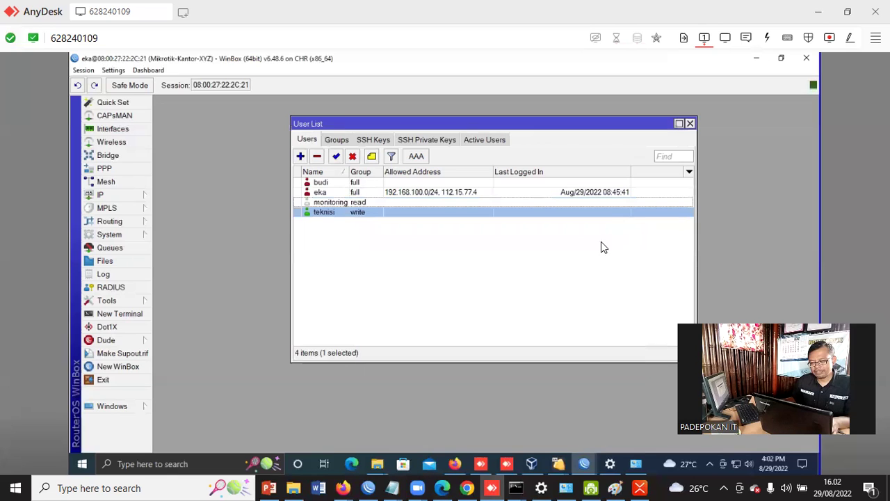
left_click(356, 201)
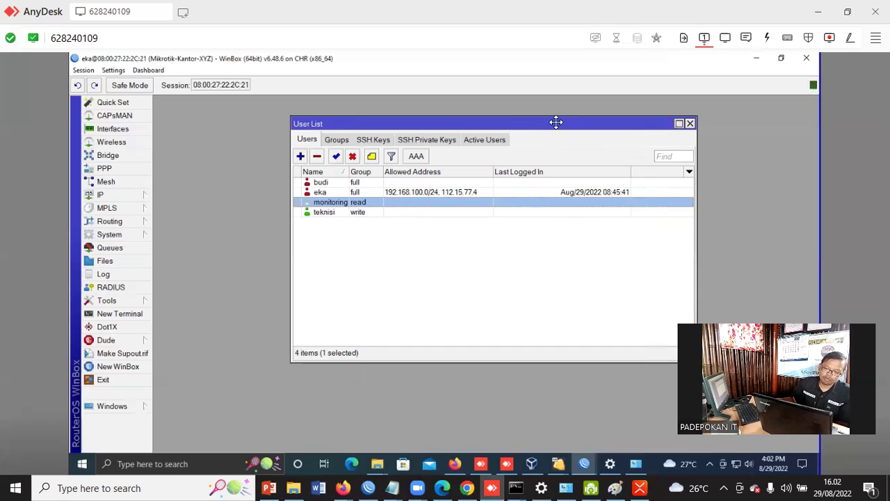
left_click_drag(556, 122, 530, 120)
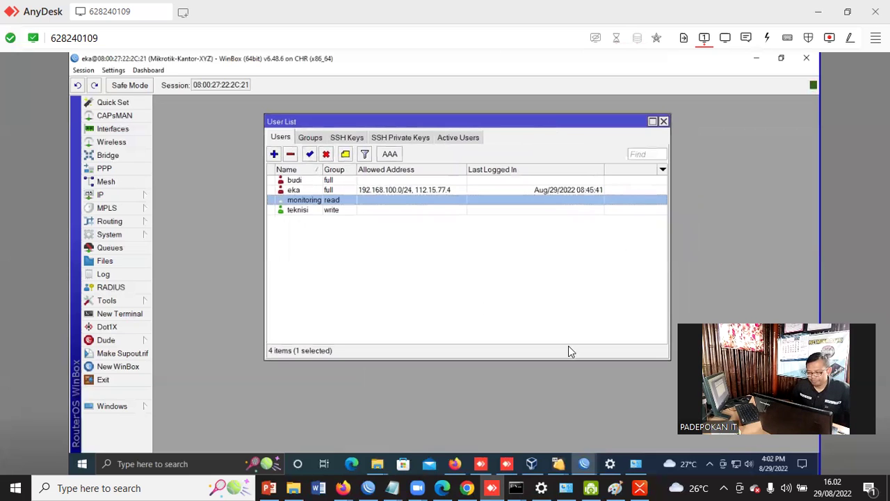
left_click(640, 488)
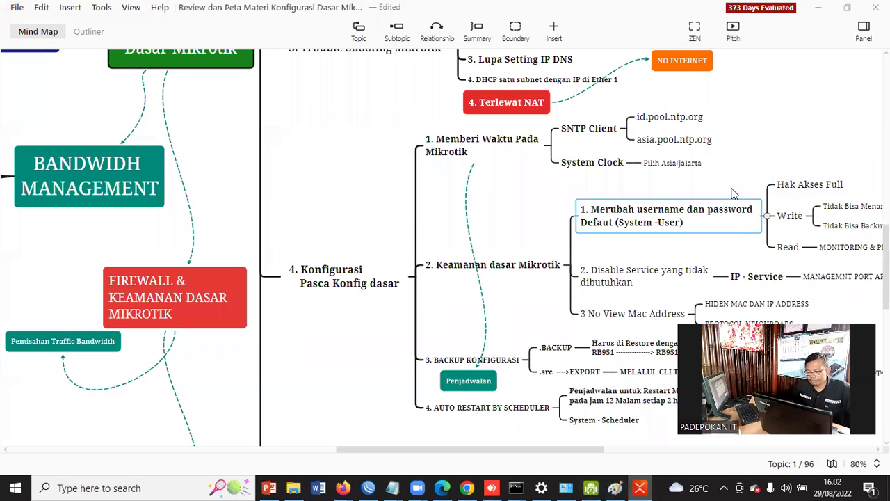
left_click(796, 188)
left_click(784, 221)
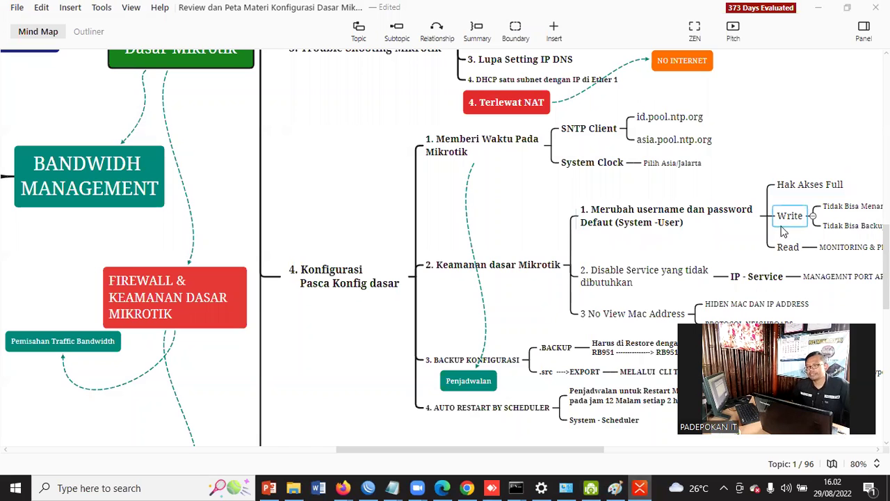
left_click(787, 246)
left_click_drag(570, 449, 628, 463)
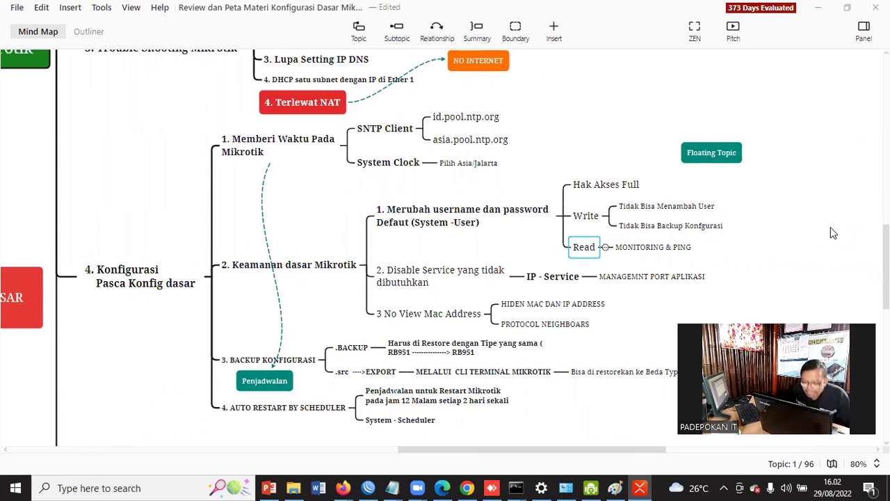
left_click(340, 270)
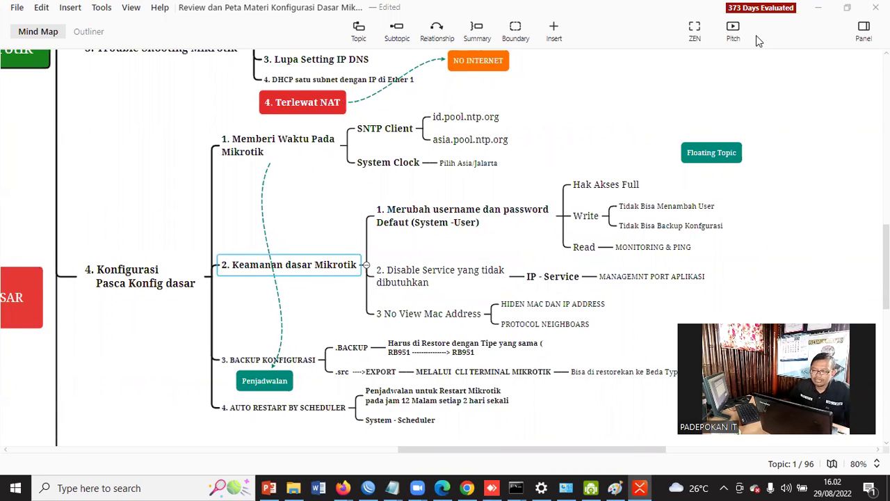
left_click(431, 276)
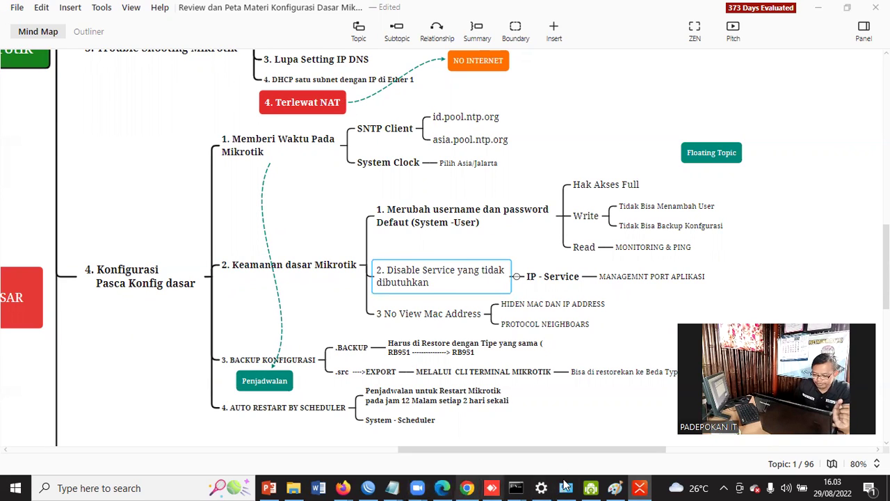
mouse_move(639, 487)
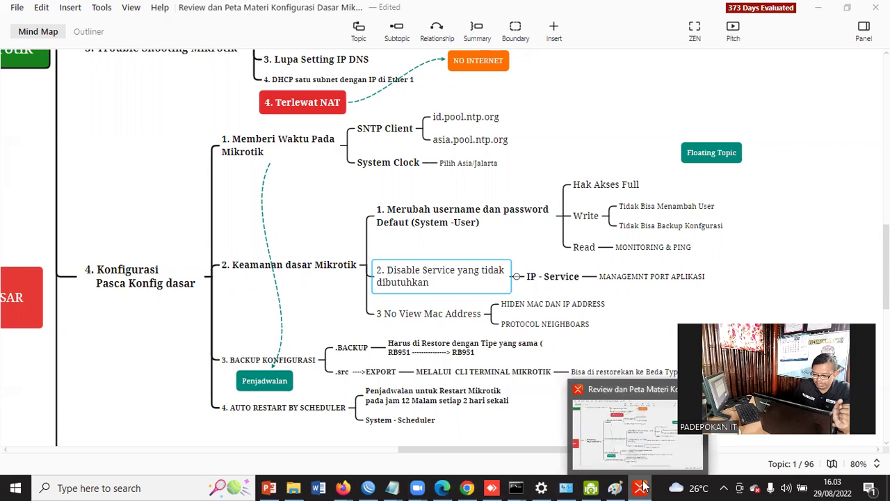
mouse_move(491, 487)
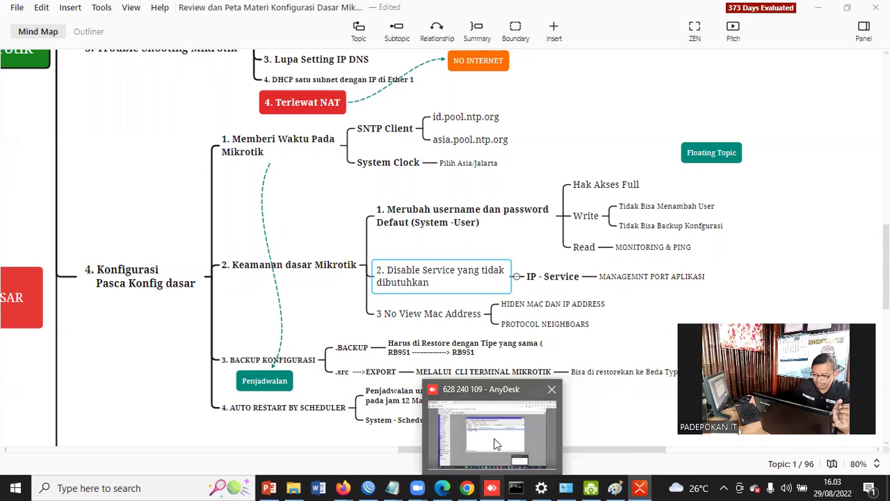
Return to the router session and show the IP Service List
left_click(472, 400)
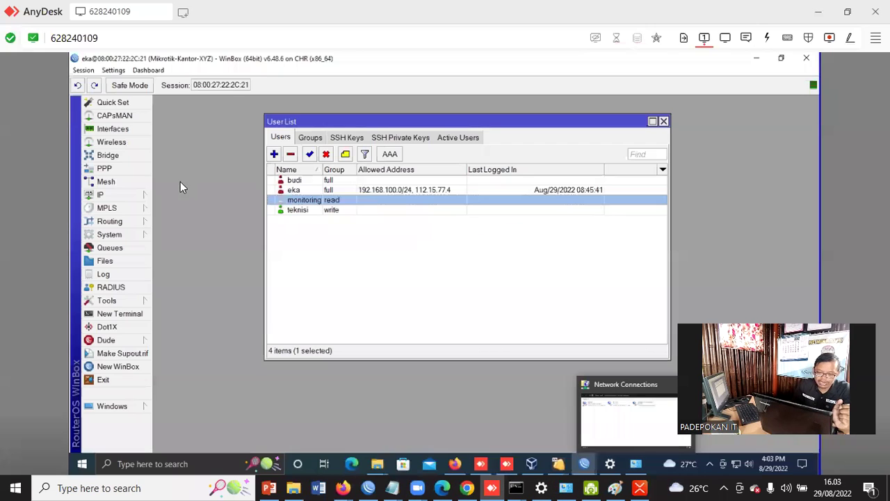
left_click(99, 195)
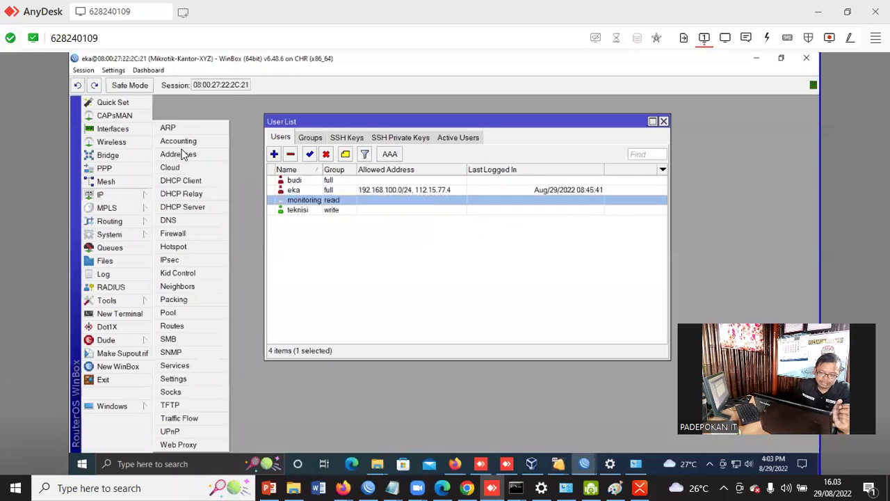
left_click(217, 368)
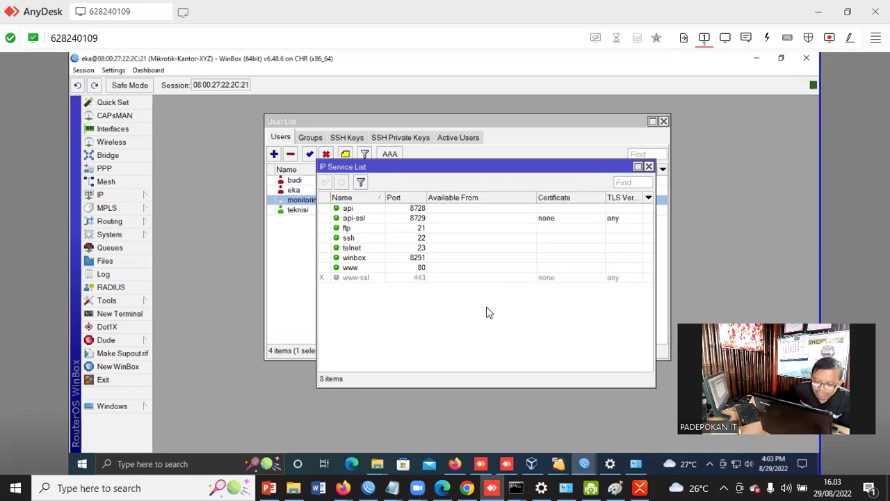
Zoom in the WinBox interface and reposition the IP Service List window
left_click(83, 71)
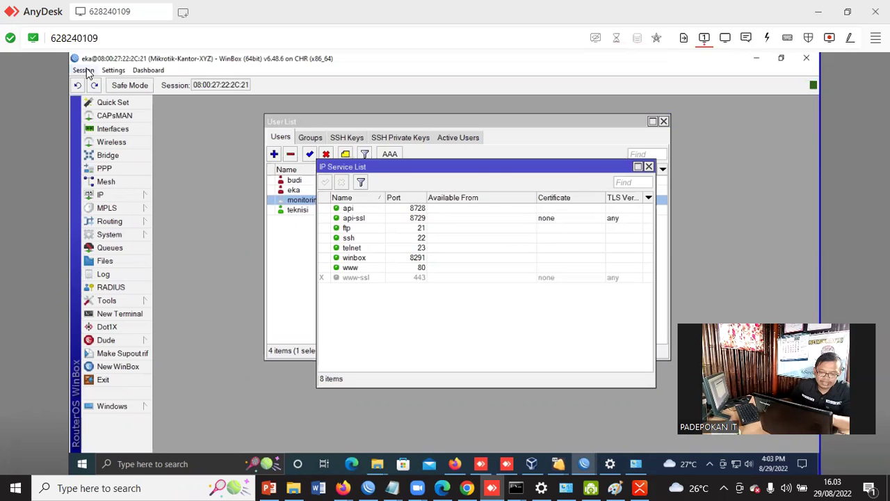
key("Right")
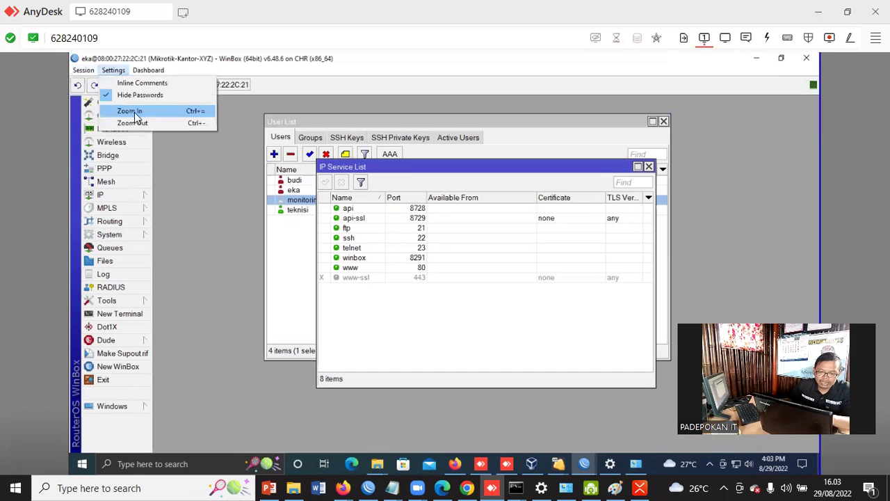
left_click(132, 112)
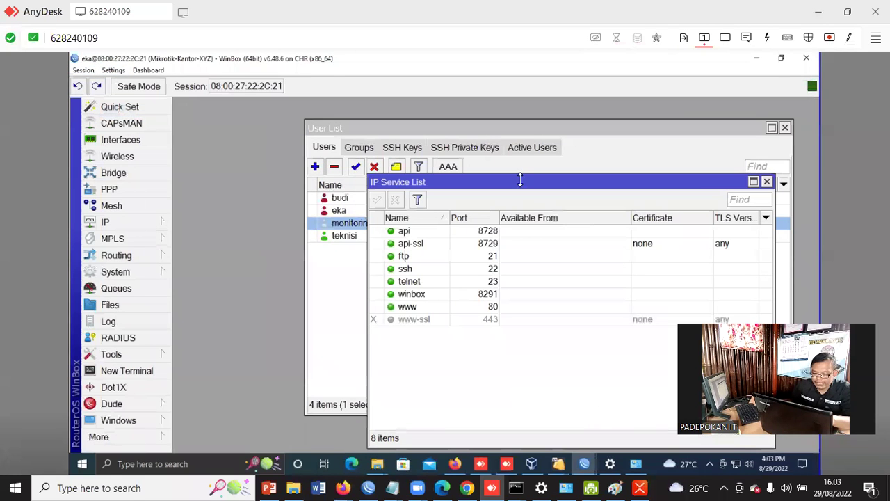
left_click_drag(525, 188, 489, 175)
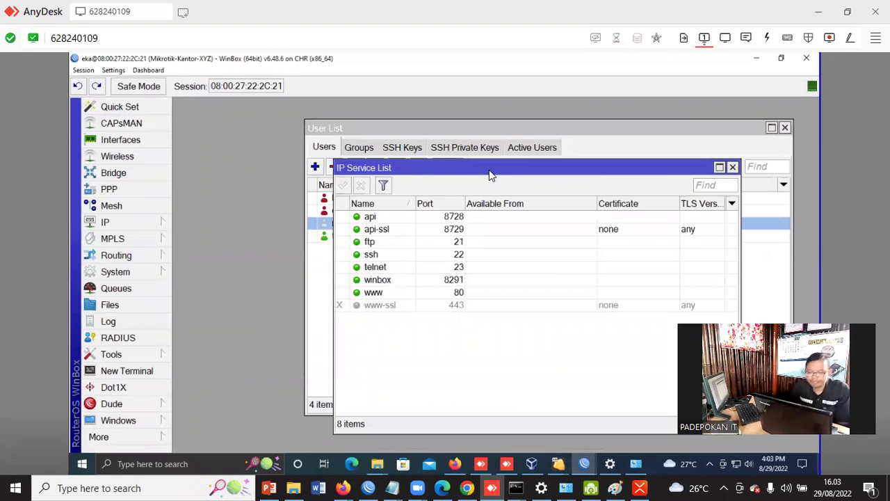
left_click(382, 217)
left_click_drag(423, 169, 473, 174)
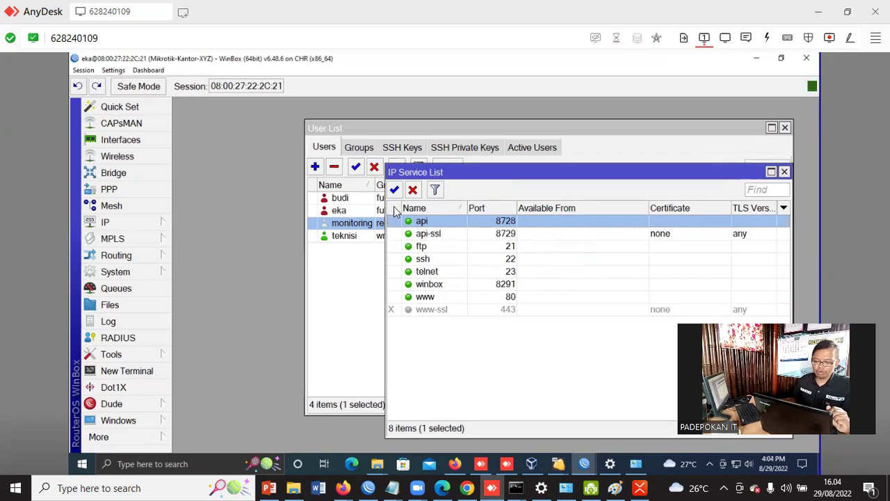
Disable the api, api-ssl, ftp, ssh and telnet services, leaving winbox and www enabled
left_click(412, 190)
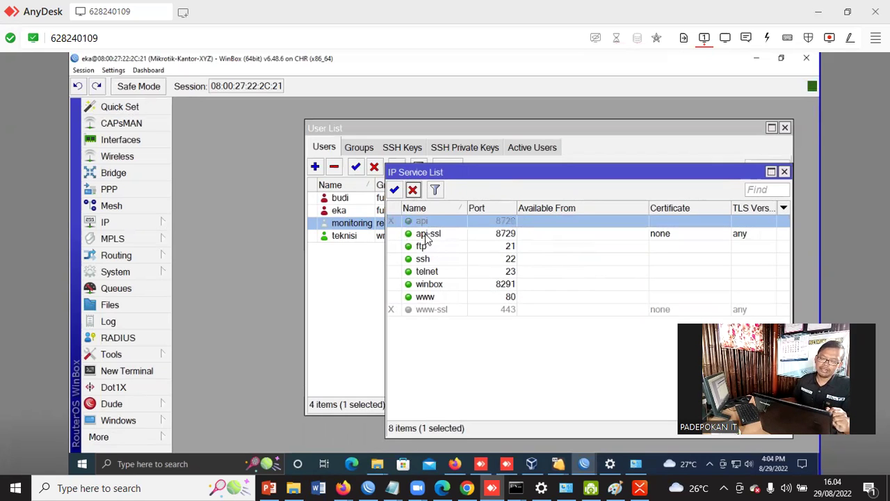
key("Down")
left_click(413, 190)
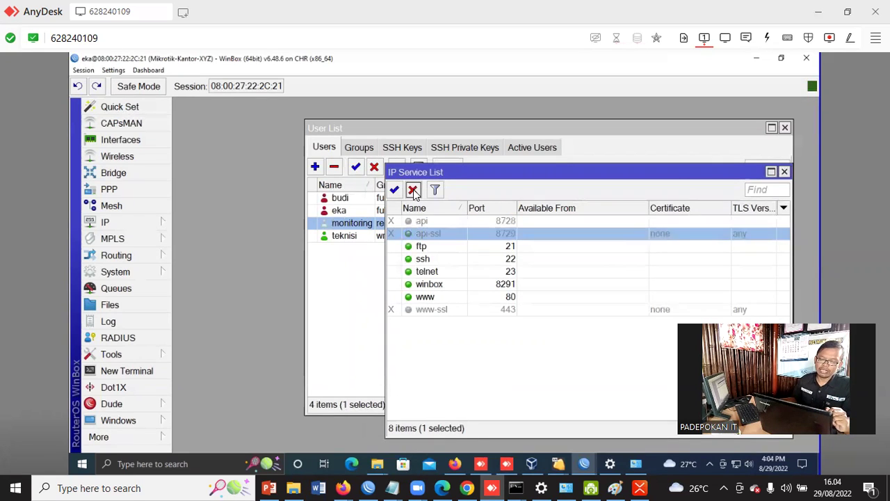
left_click(422, 247)
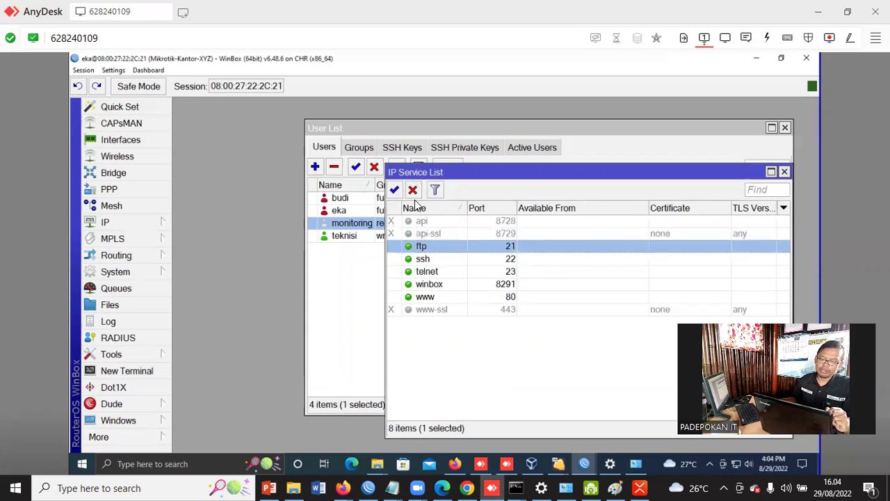
left_click(413, 189)
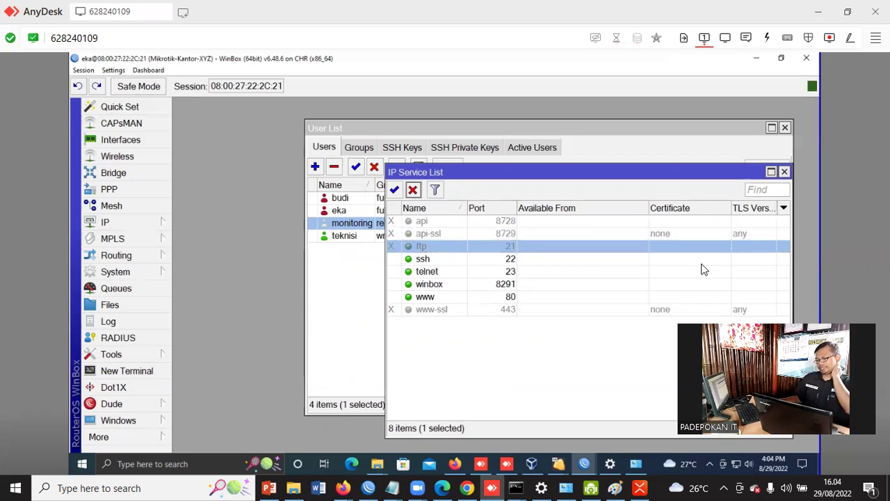
left_click(432, 258)
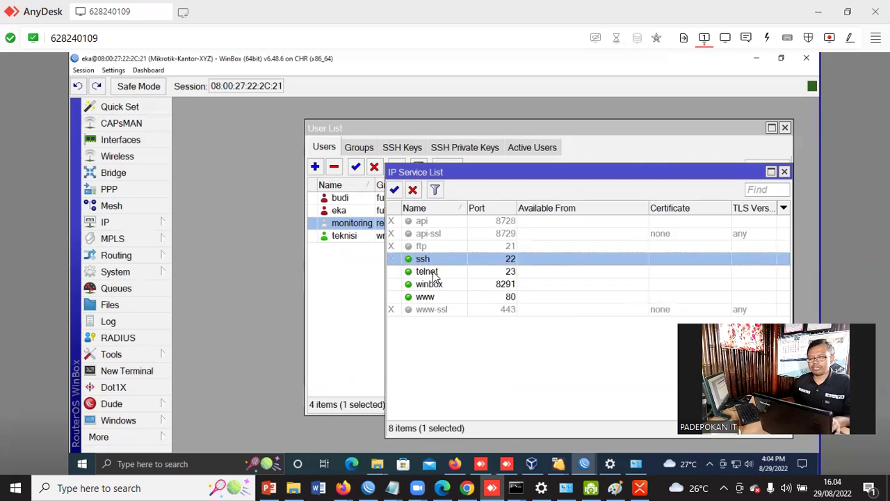
left_click(413, 190)
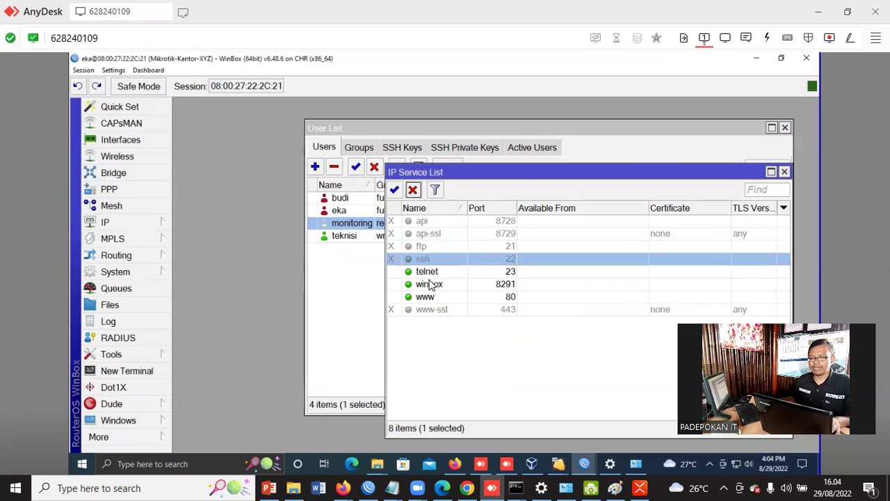
left_click(429, 274)
left_click(413, 190)
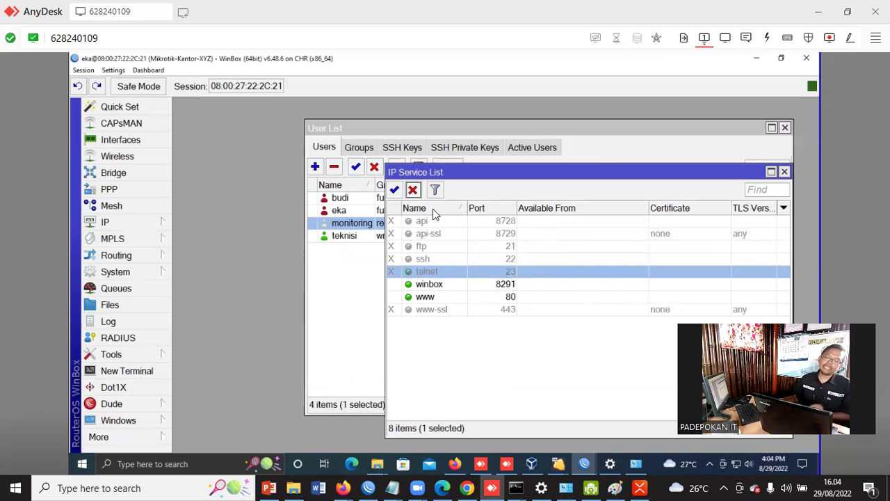
left_click(442, 287)
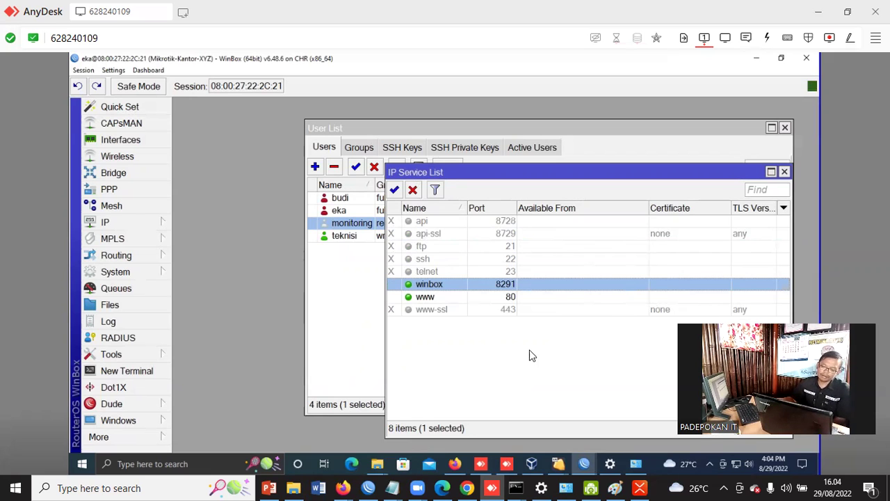
left_click_drag(514, 183, 501, 120)
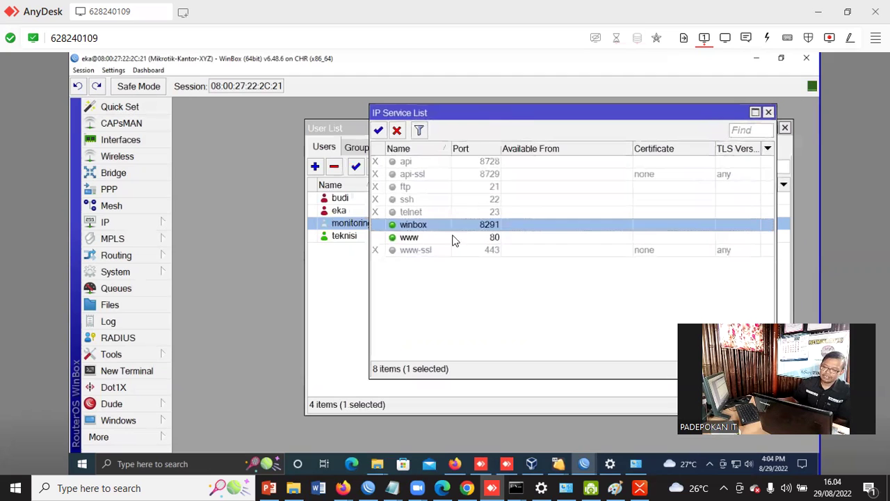
Select the ssh service from the list and re-enable it on port 22
left_click(417, 237)
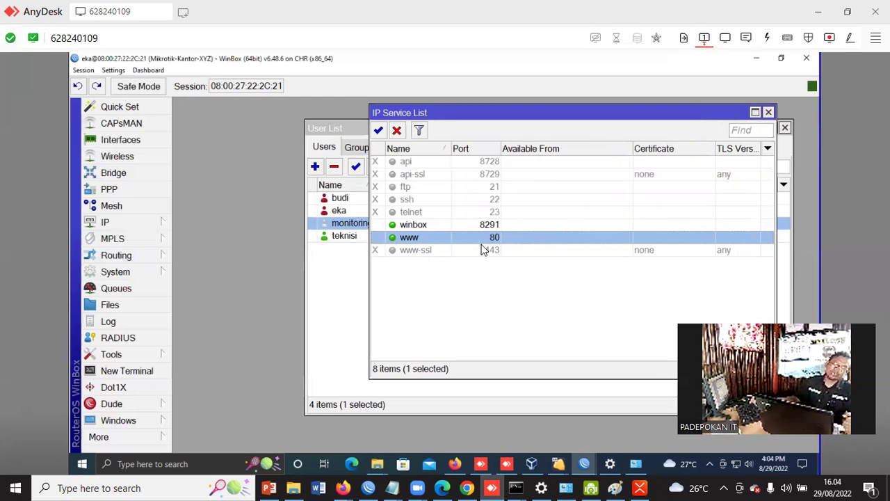
left_click(417, 226)
left_click(417, 240)
left_click(415, 165)
left_click(410, 212)
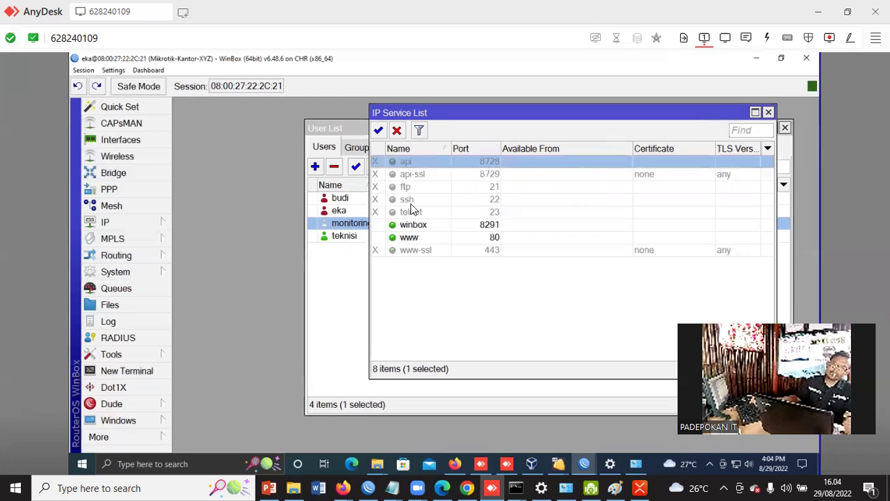
left_click(412, 201)
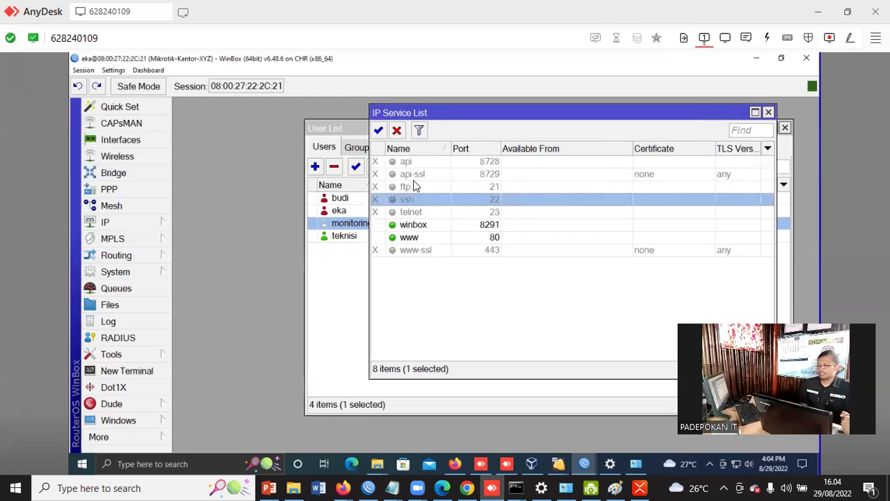
left_click(415, 186)
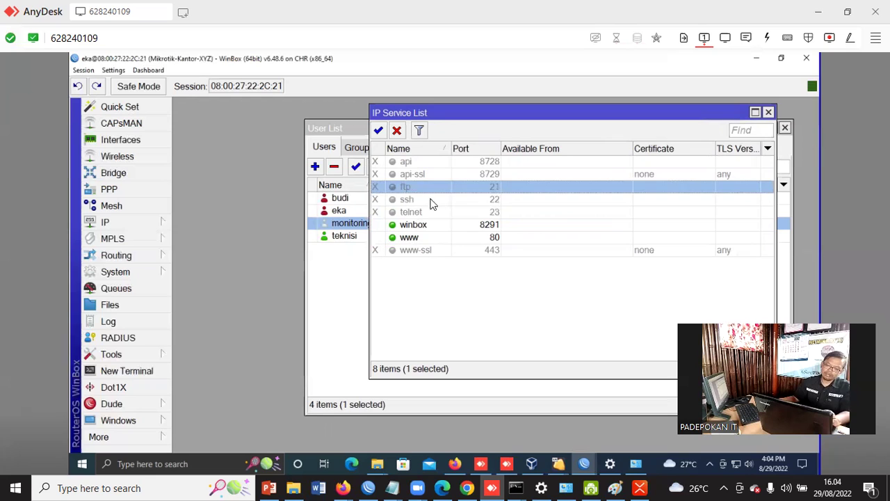
left_click(425, 209)
left_click(423, 199)
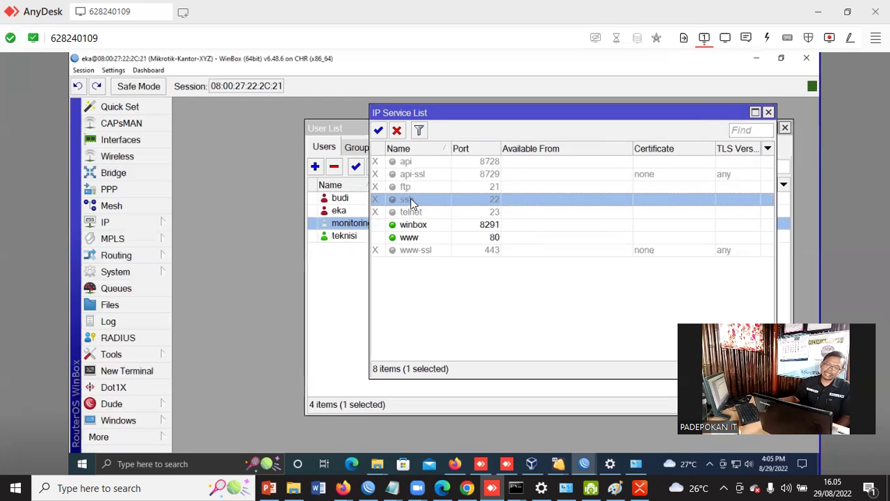
left_click(379, 130)
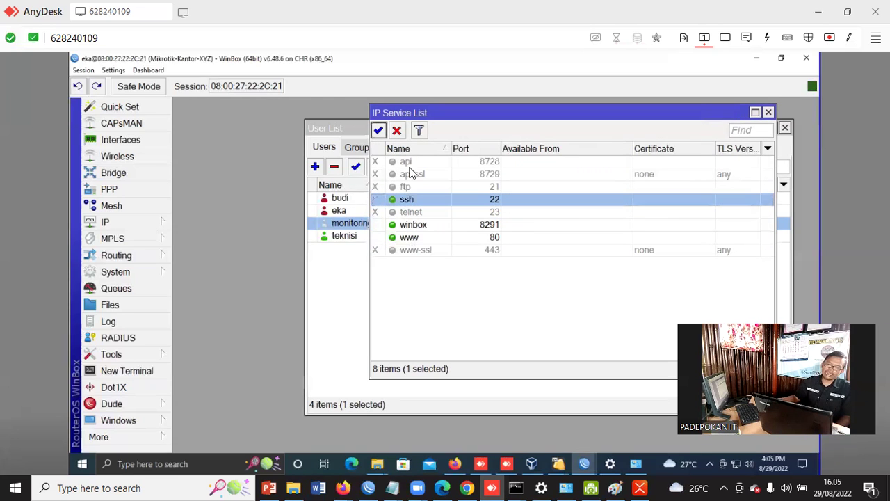
Replace ssh's port 22 with 3850, save it, and disable ssh again
double_click(492, 199)
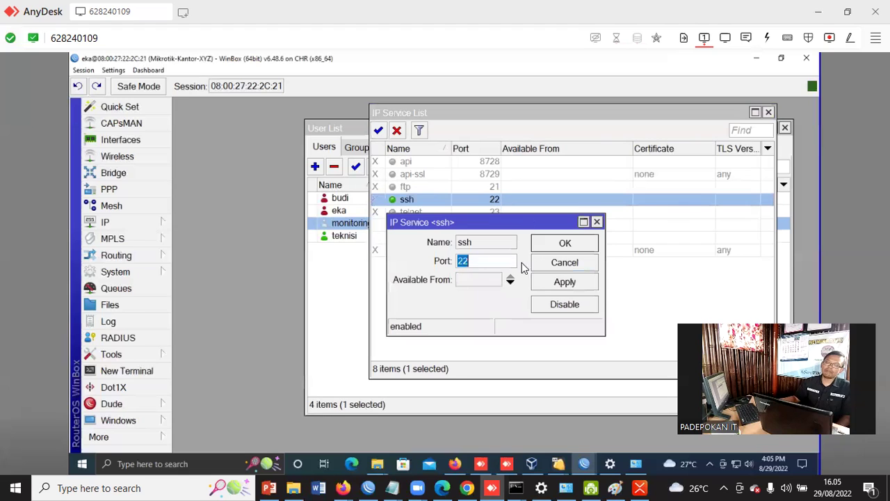
left_click(472, 261)
left_click_drag(478, 261, 442, 263)
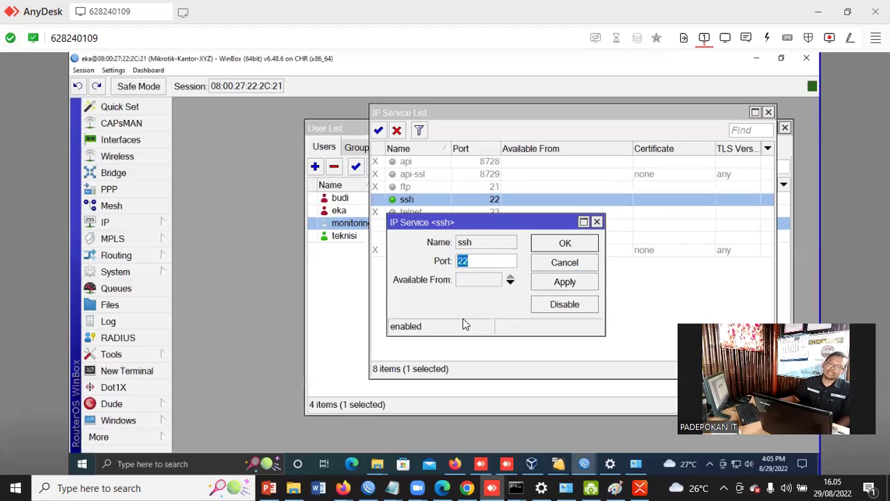
type("3850")
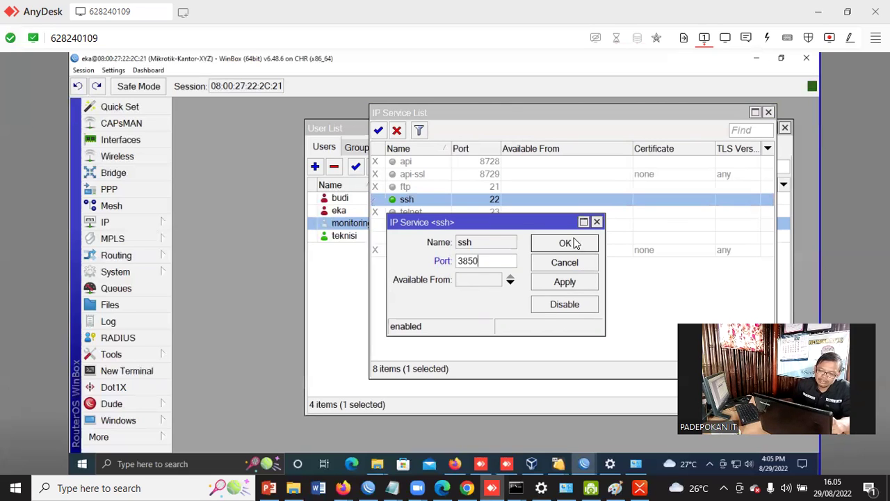
left_click(566, 242)
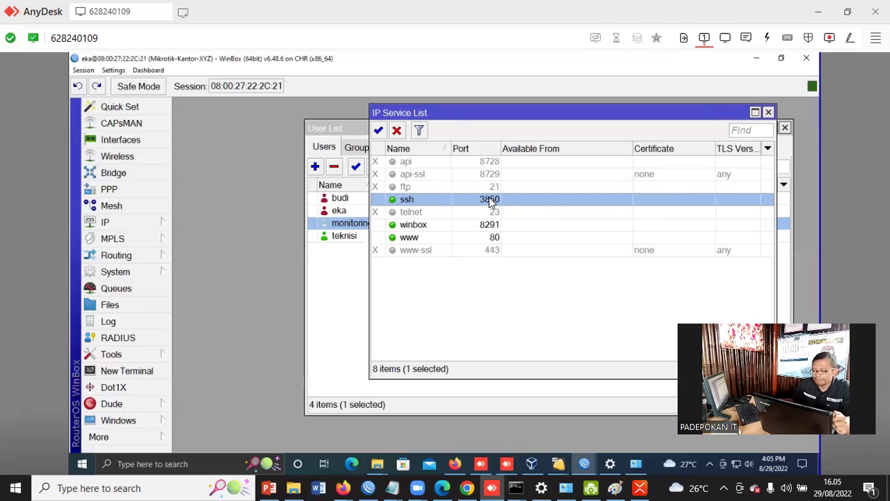
left_click(396, 130)
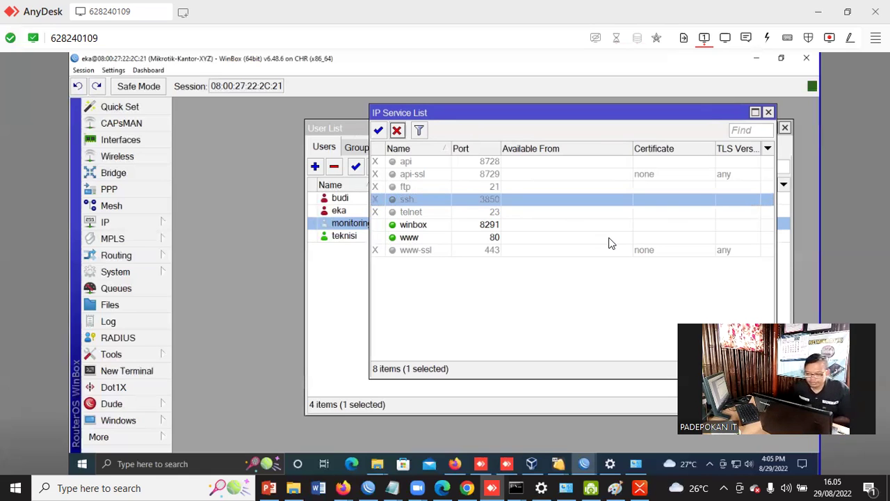
Switch to XMind and select the '3 No View Mac Address' topic
left_click(644, 486)
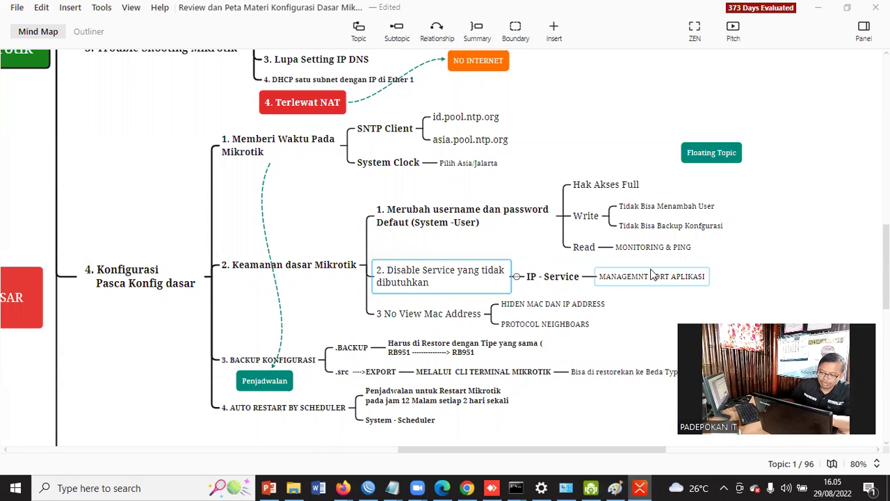
left_click(421, 313)
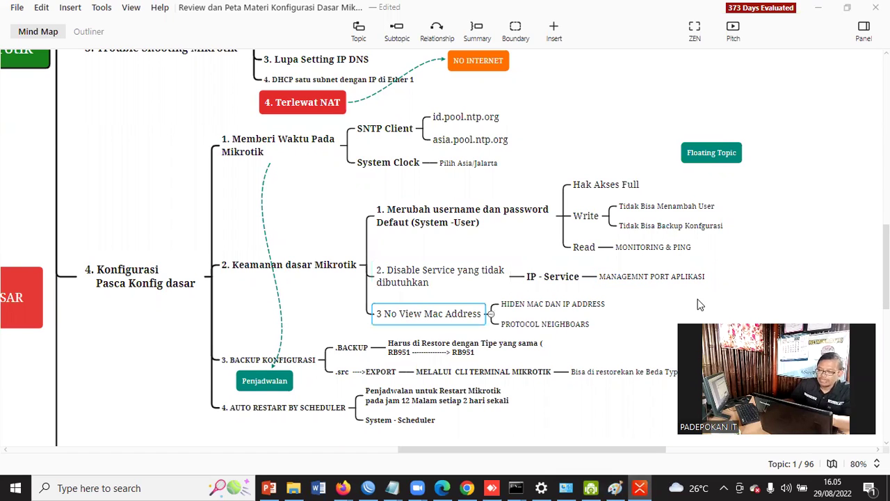
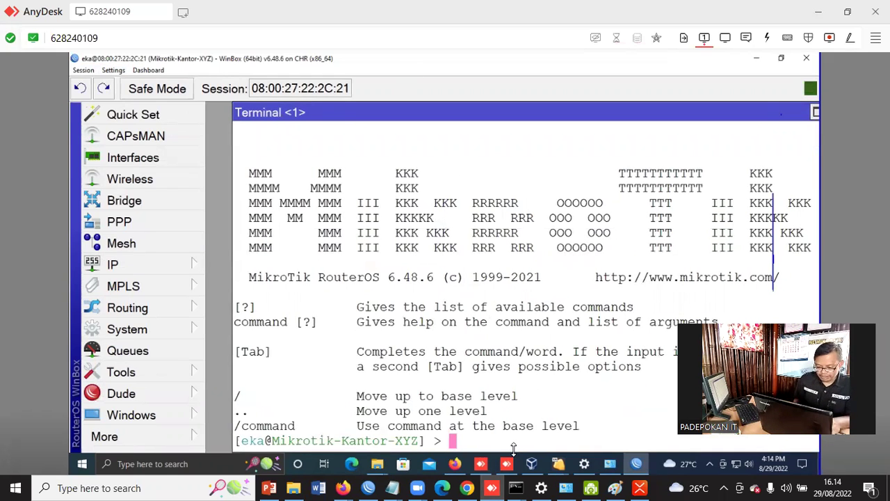
Run /export file=eka-backup in the terminal to save the router configuration as a script
type("/exp")
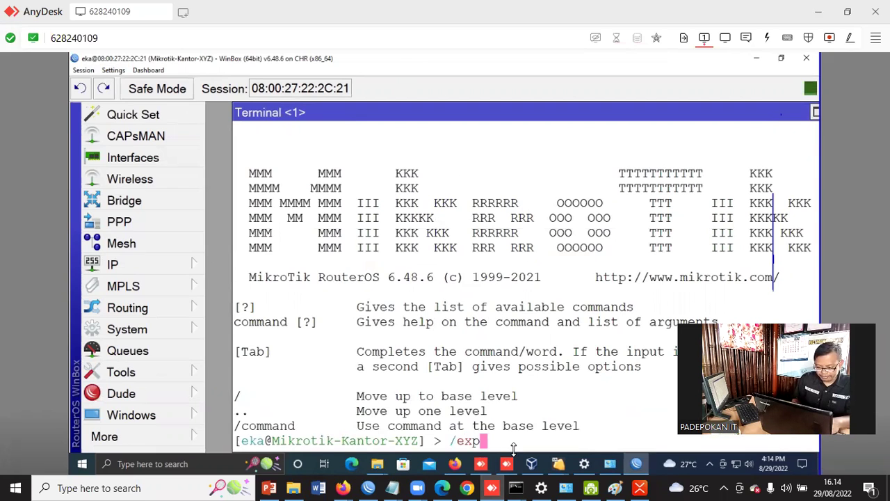
type("ort")
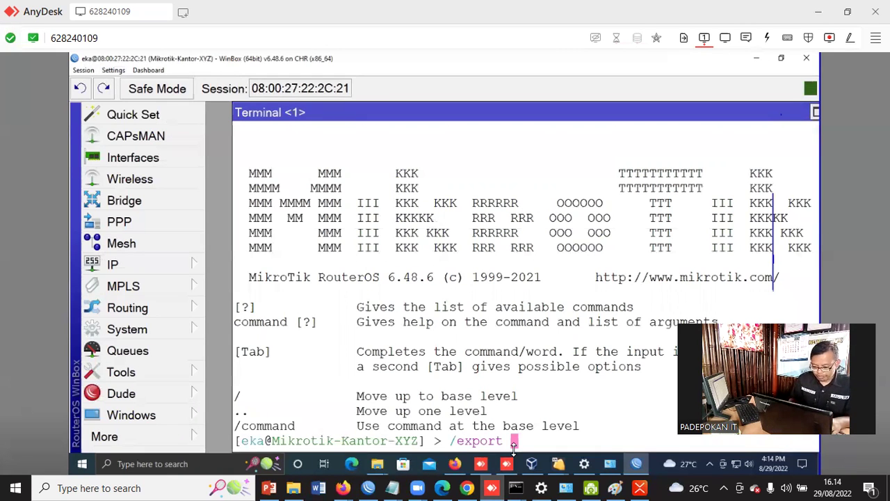
key("BackSpace")
type("f")
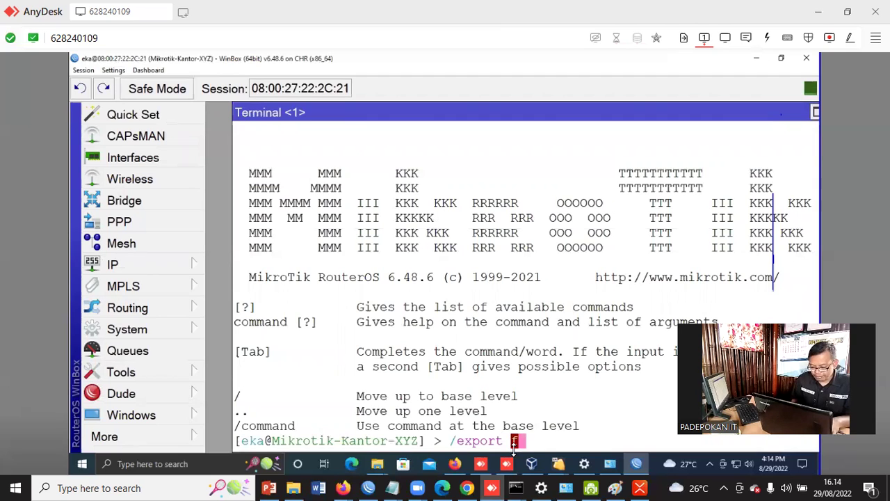
type("ile=")
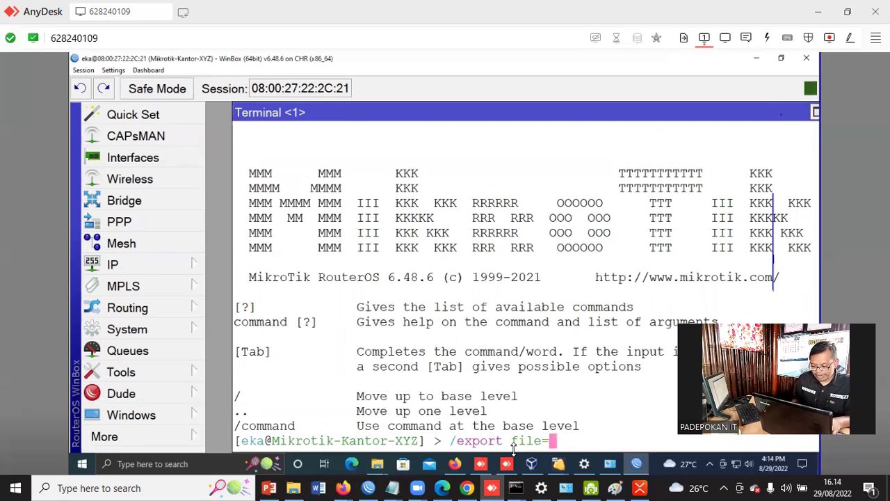
type("eka-ba")
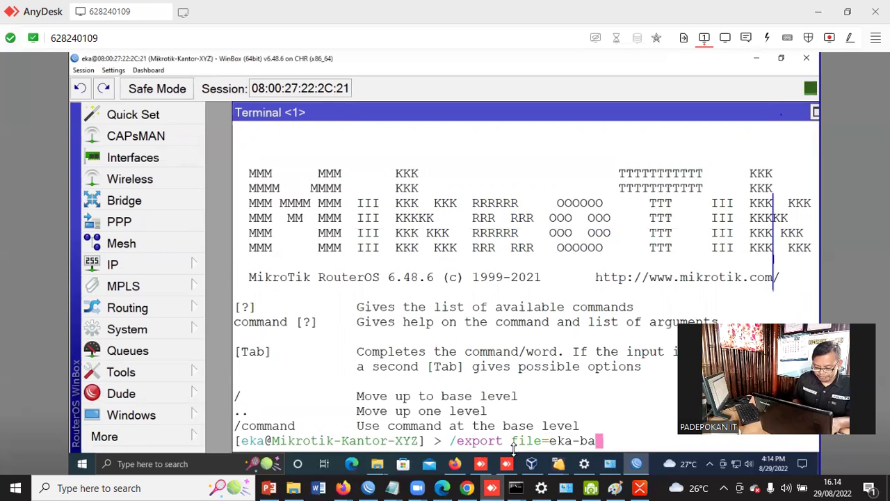
type("ckup")
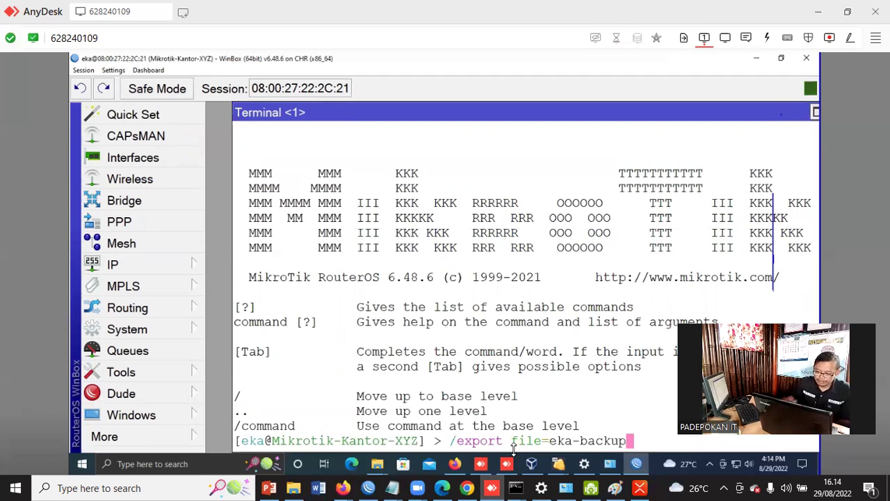
key("Return")
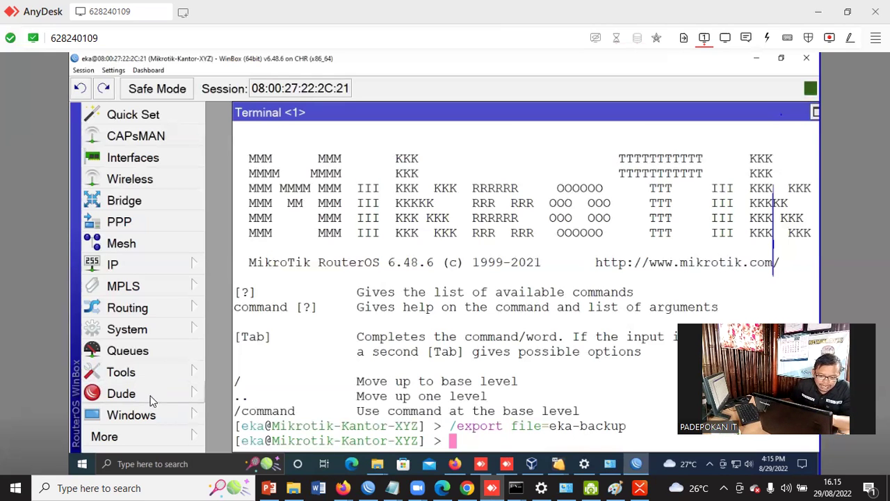
Zoom the WinBox interface out to smaller text from the Settings menu
left_click(85, 71)
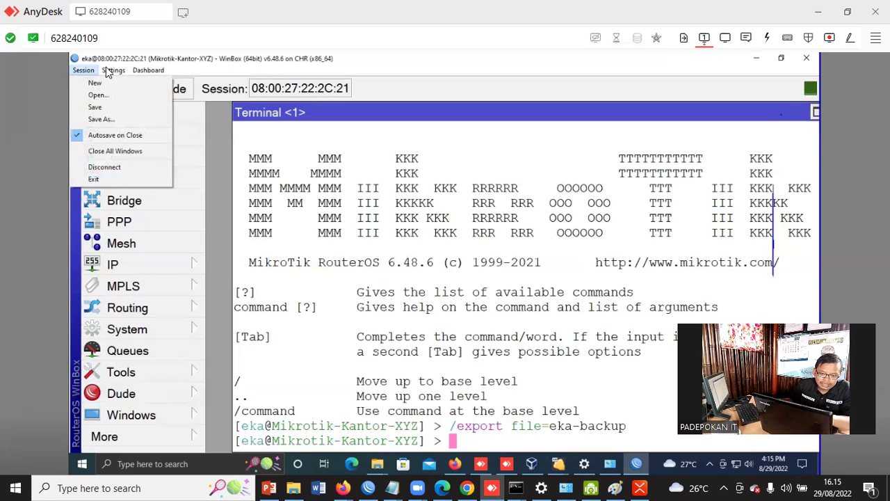
left_click(106, 70)
left_click(85, 71)
mouse_move(111, 72)
left_click(129, 122)
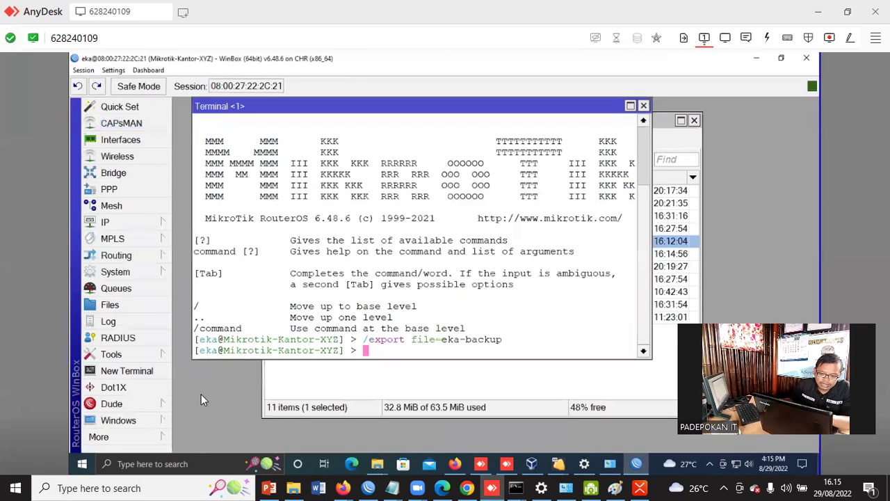
Show the file list, select eka-backup.backup, and bring up Restore for it
left_click(110, 305)
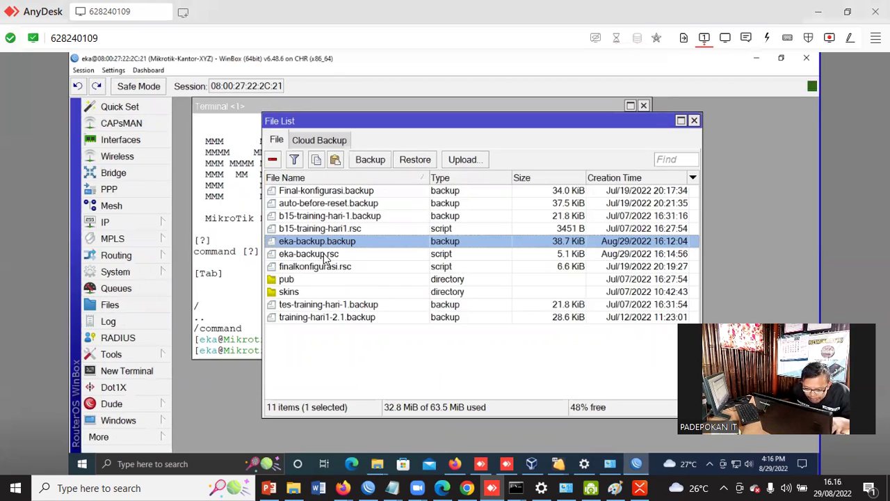
left_click(327, 254)
left_click(327, 245)
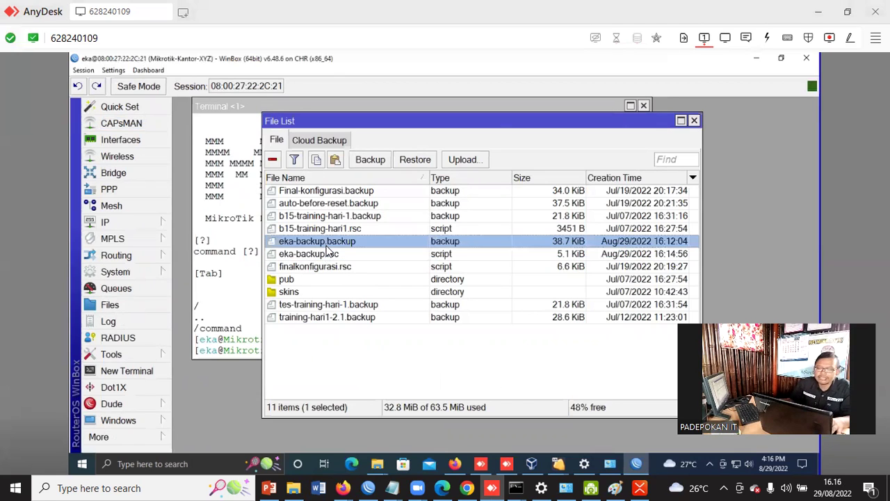
left_click(328, 254)
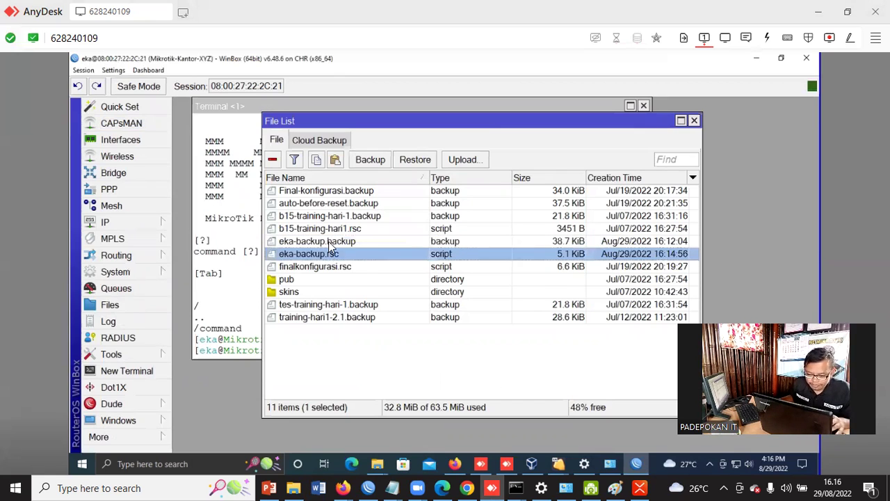
left_click(330, 244)
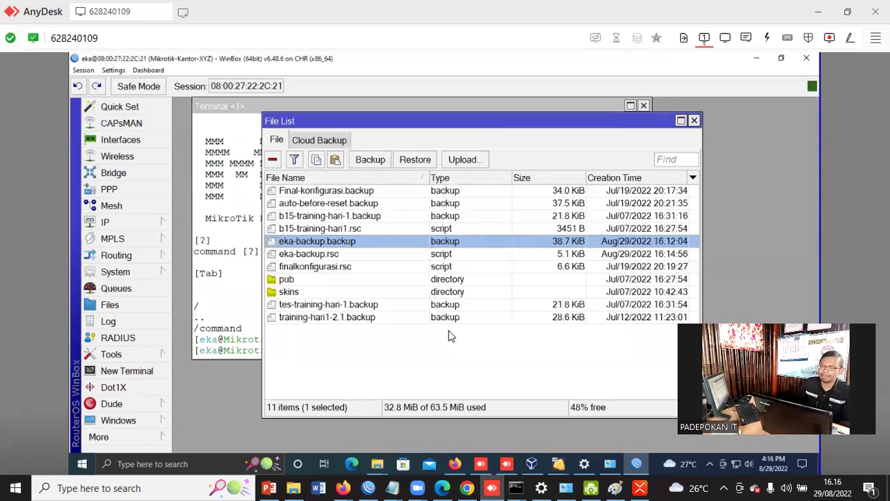
left_click(415, 162)
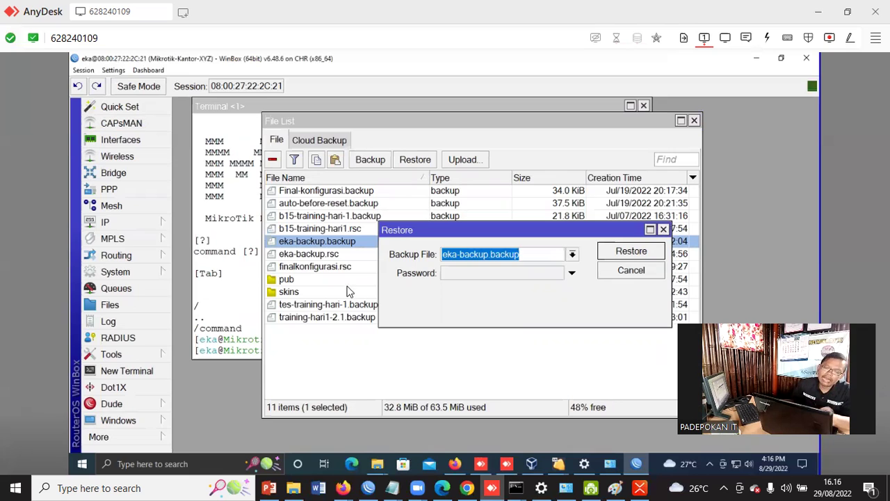
Close the Restore dialog without restoring, then reselect the eka-backup.rsc and eka-backup.backup files
left_click(664, 230)
left_click(292, 255)
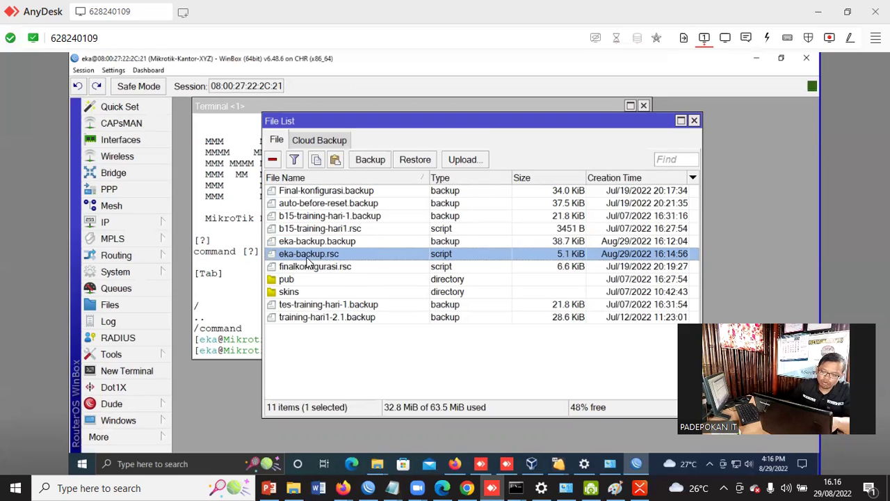
left_click(305, 243)
left_click(305, 253)
left_click(306, 244)
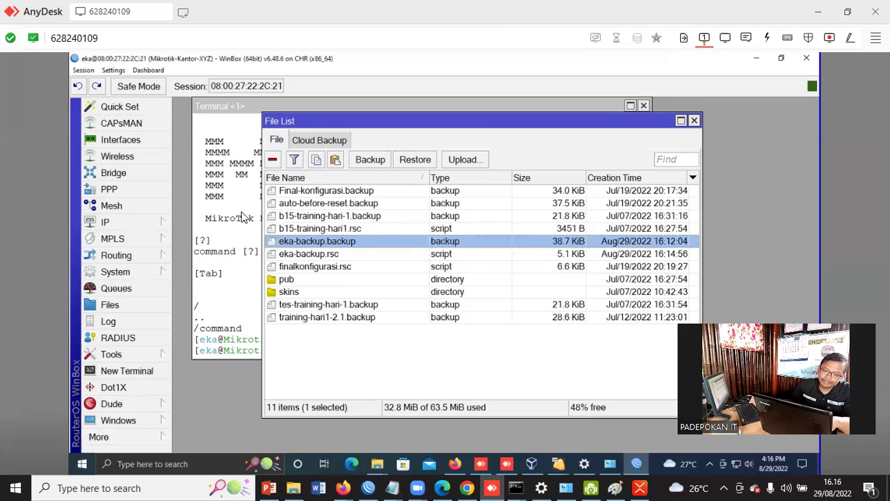
Copy eka-backup.backup and eka-backup.rsc from WinBox onto the desktop beside the Corel icons
left_click(305, 255, "ctrl")
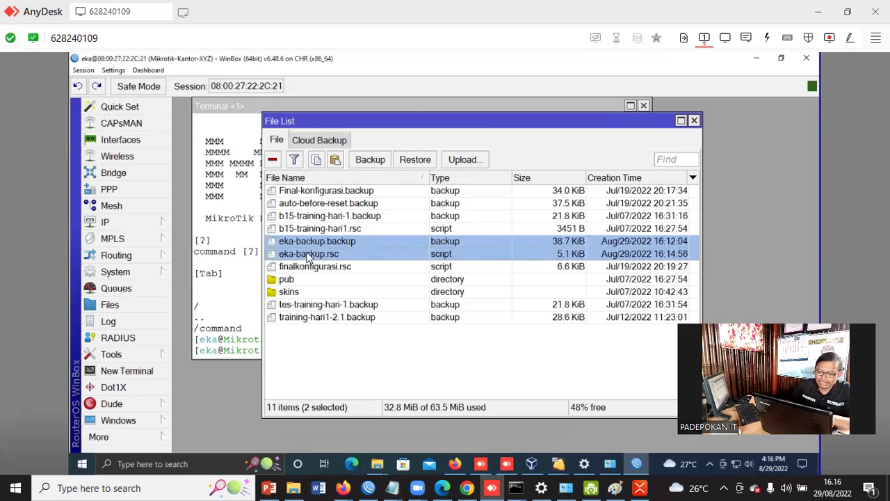
left_click(317, 164)
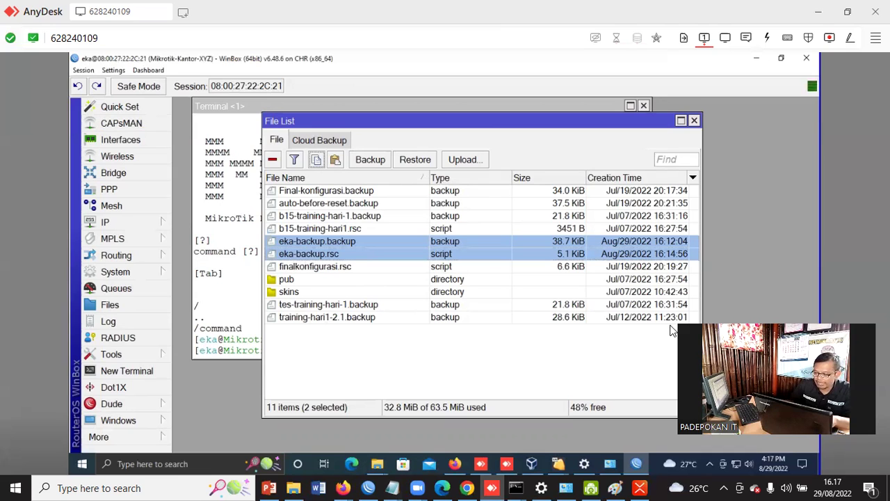
left_click(818, 467)
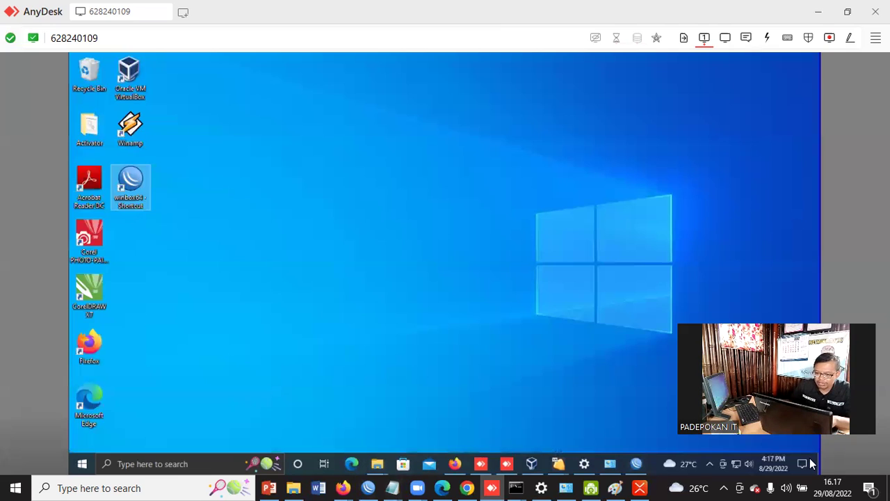
right_click(432, 216)
left_click(343, 264)
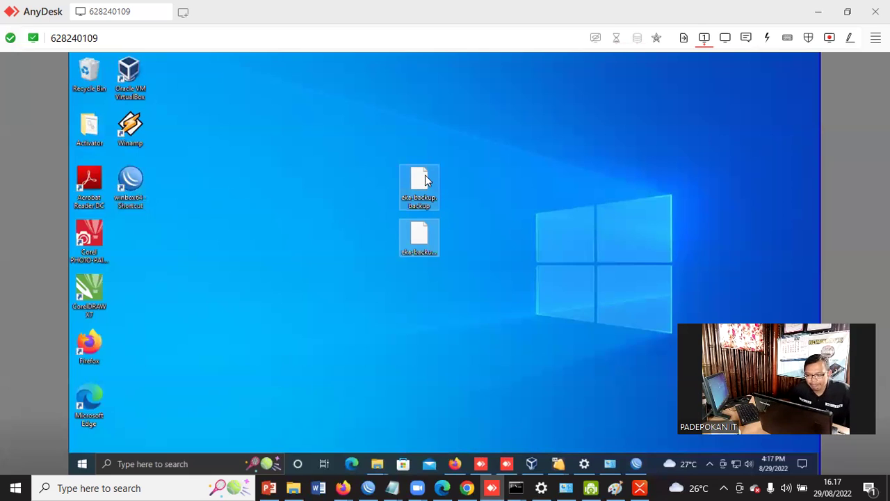
left_click_drag(425, 190, 146, 240)
left_click(267, 223)
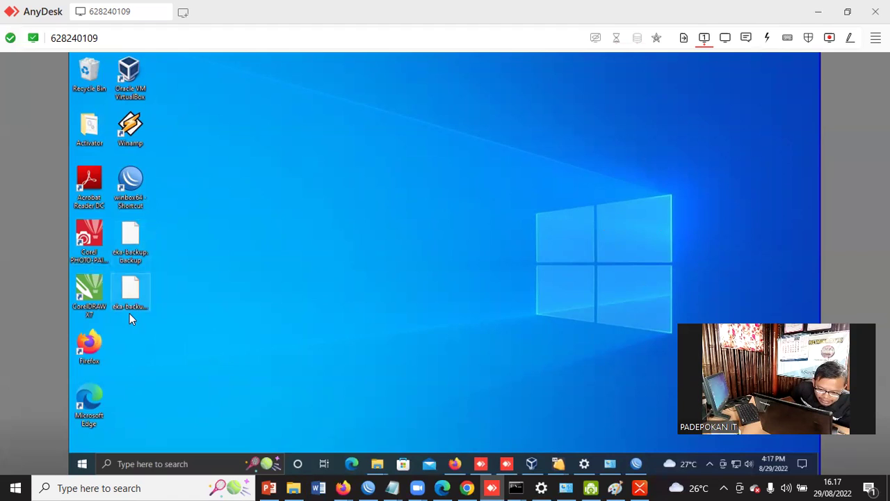
Open the desktop's eka-backup.rsc file so Windows asks which app to use
mouse_move(134, 300)
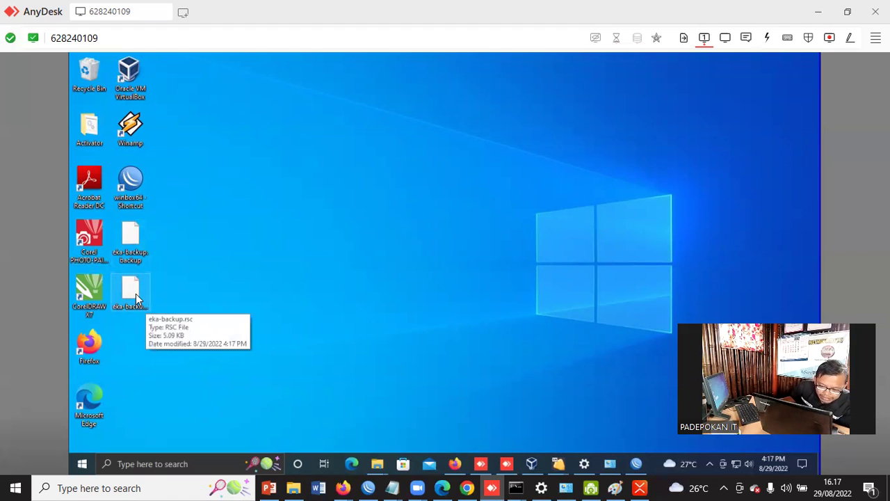
left_click(135, 293)
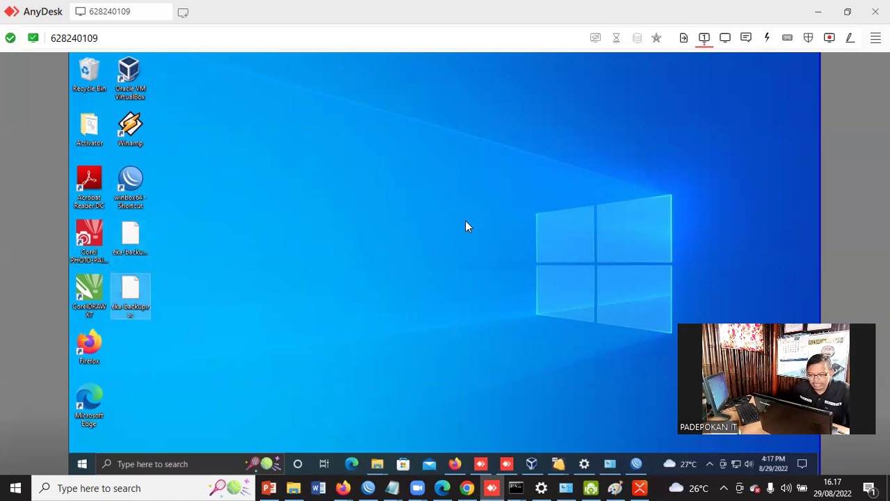
key("Return")
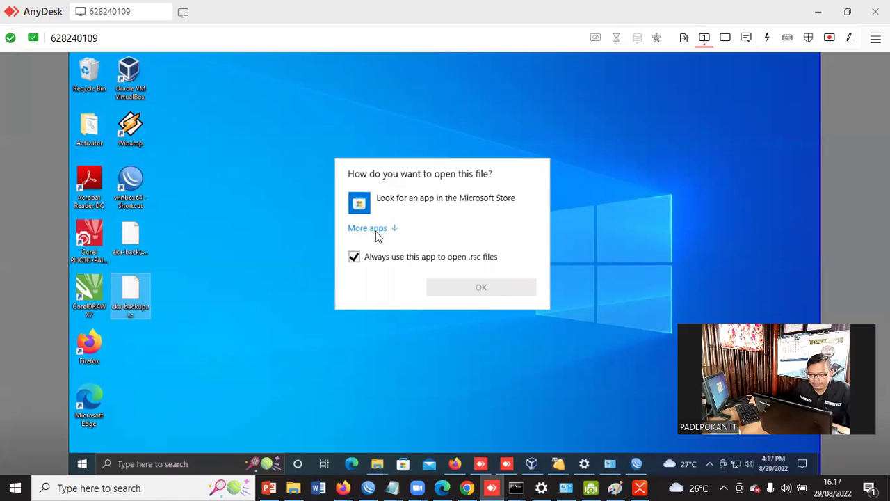
Open eka-backup.rsc in Notepad and scroll through the exported script
left_click(371, 228)
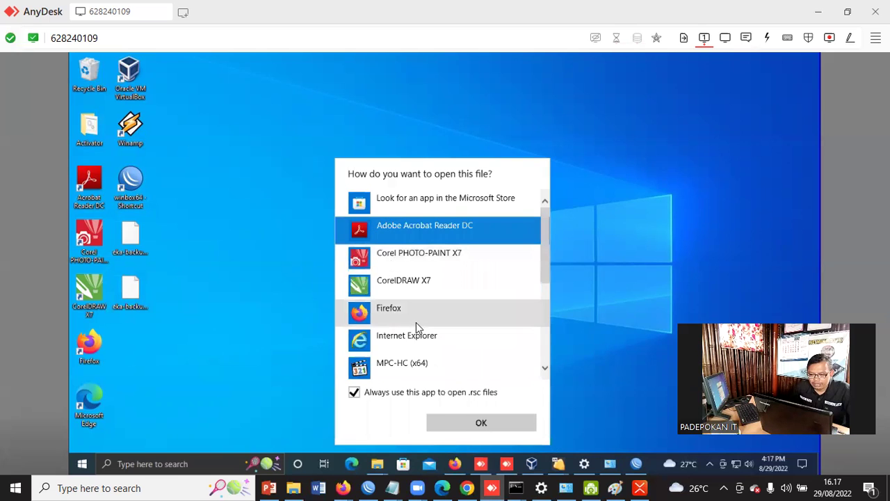
scroll(416, 323, "down", 2)
left_click(395, 280)
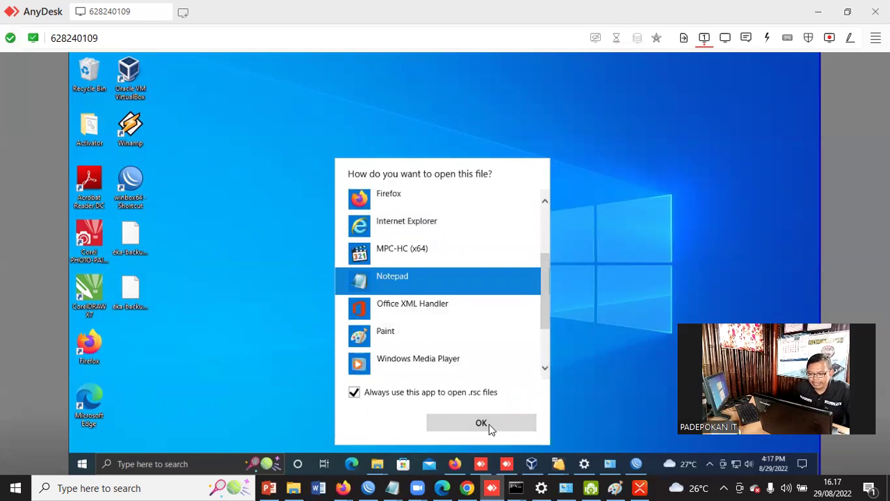
left_click(487, 424)
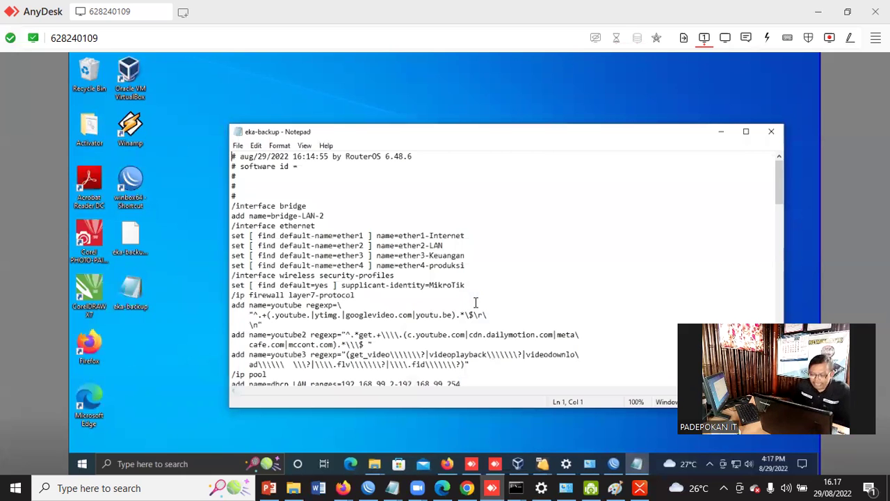
scroll(477, 245, "down", 7)
scroll(477, 246, "down", 20)
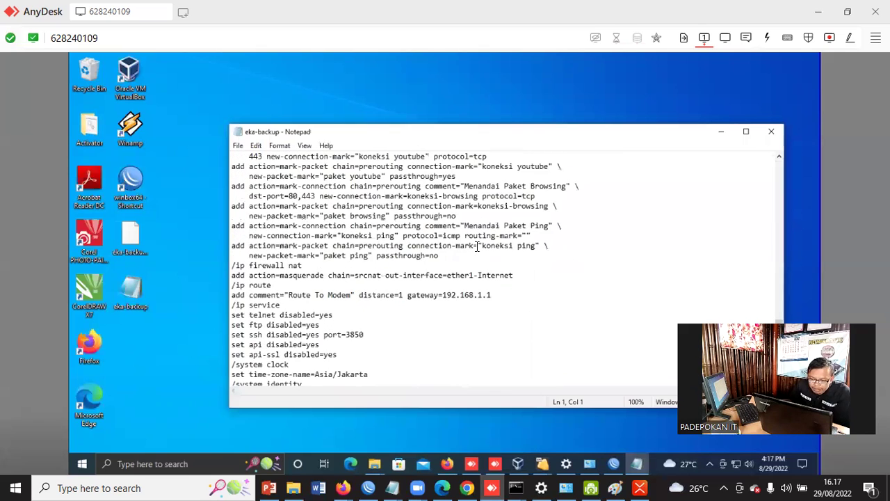
scroll(477, 246, "down", 2)
scroll(477, 251, "up", 10)
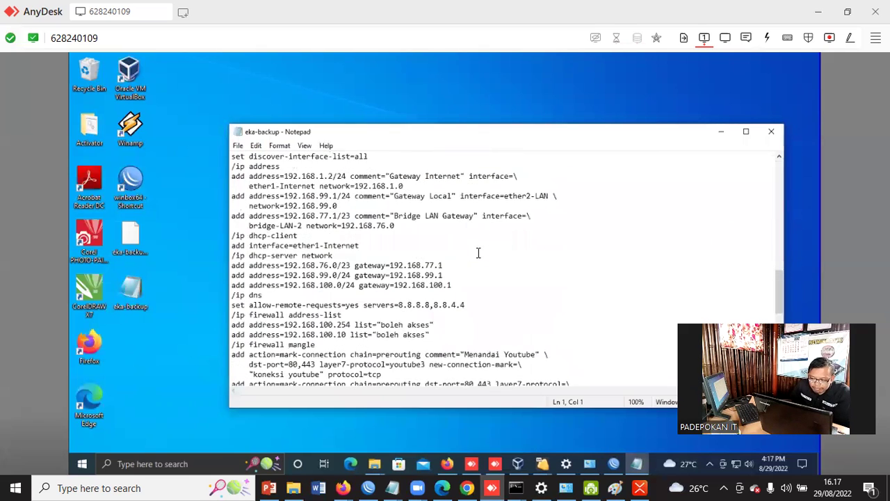
scroll(478, 253, "up", 15)
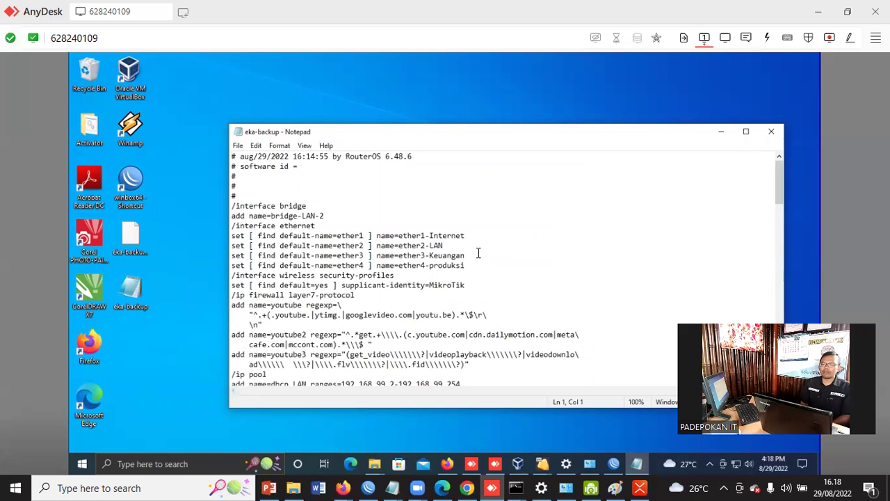
Select all of the script, copy it to the clipboard, and return to WinBox
left_click(493, 208)
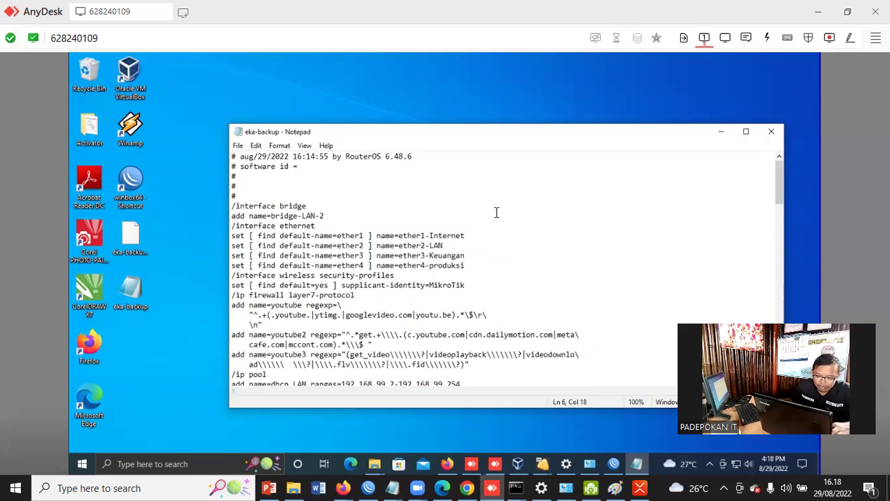
key("ctrl+a")
scroll(469, 254, "up", 5)
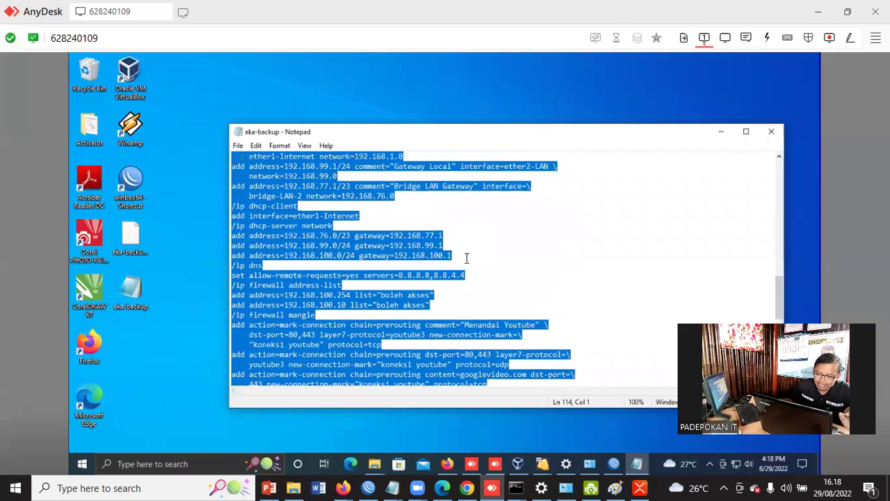
right_click(267, 174)
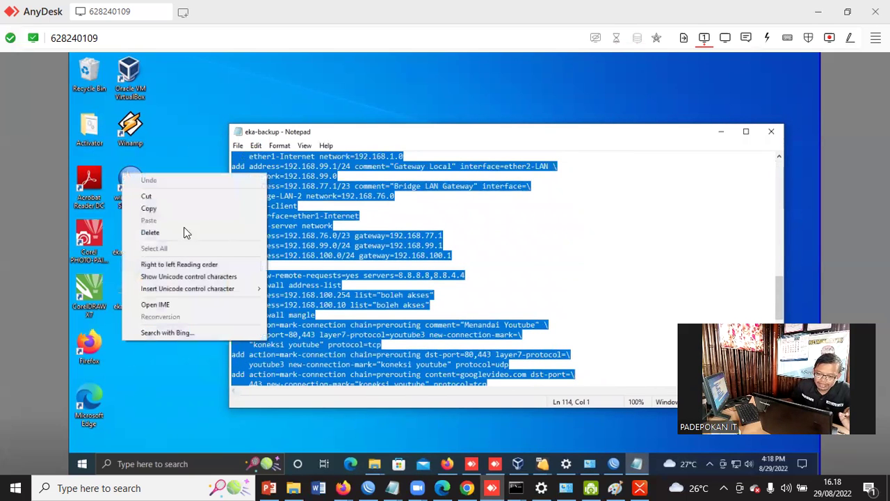
left_click(164, 207)
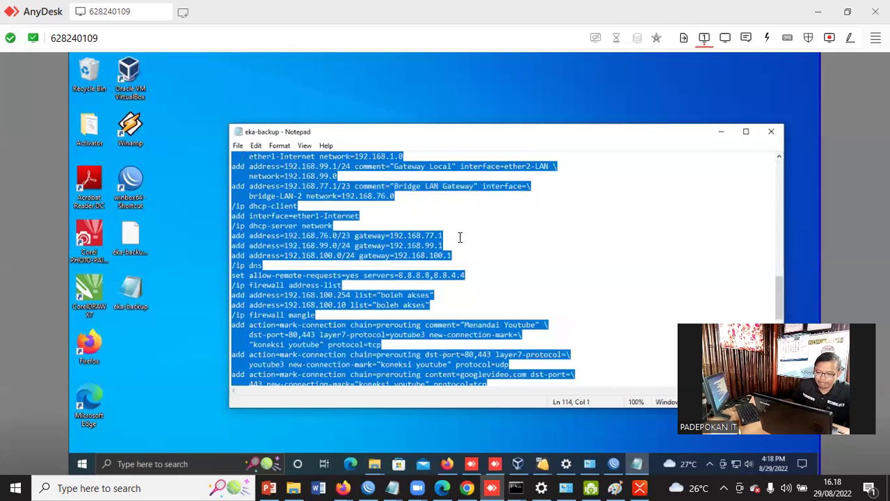
left_click(612, 463)
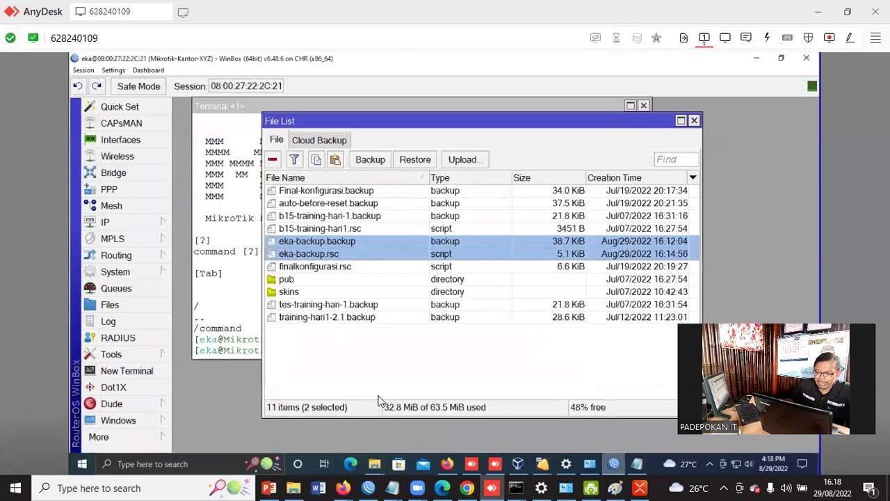
Paste the copied eka-backup script into a new terminal, let it run to channel=long-term, then close it
left_click(115, 371)
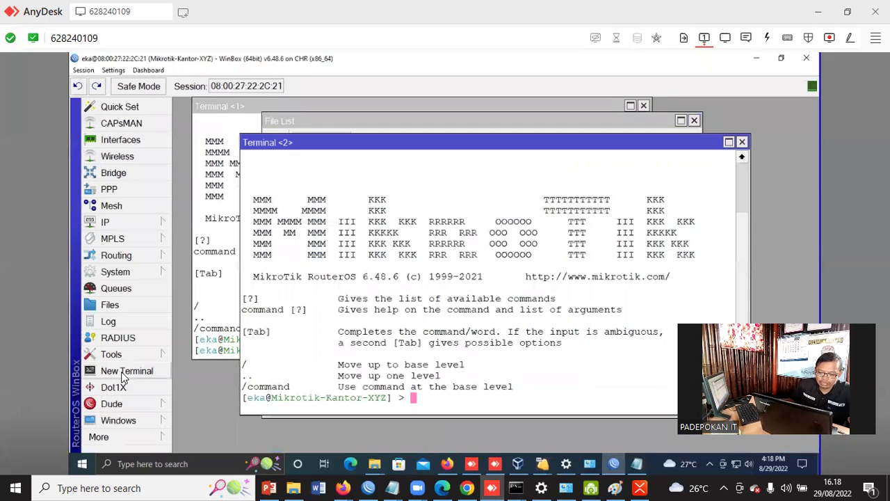
right_click(421, 403)
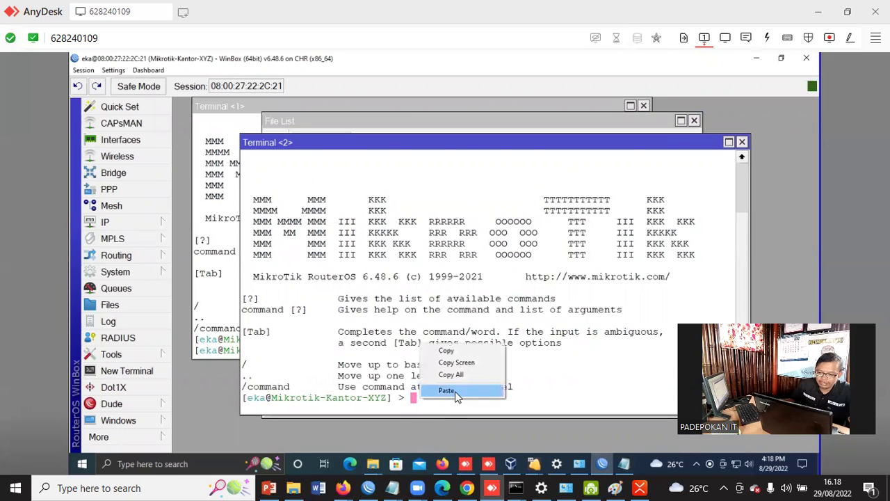
left_click(455, 391)
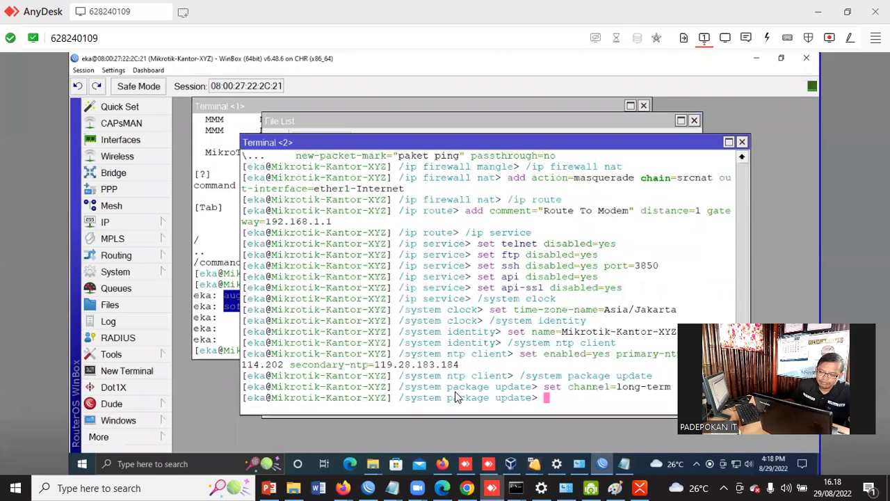
left_click_drag(512, 141, 457, 114)
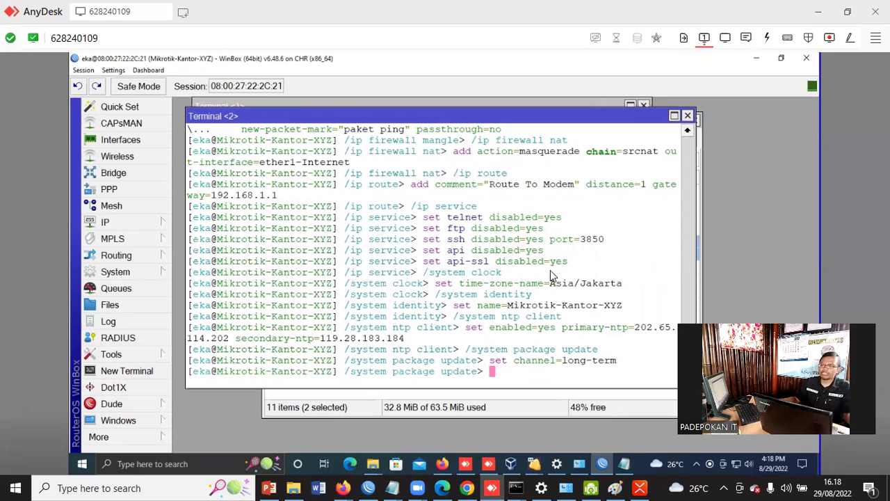
left_click(687, 116)
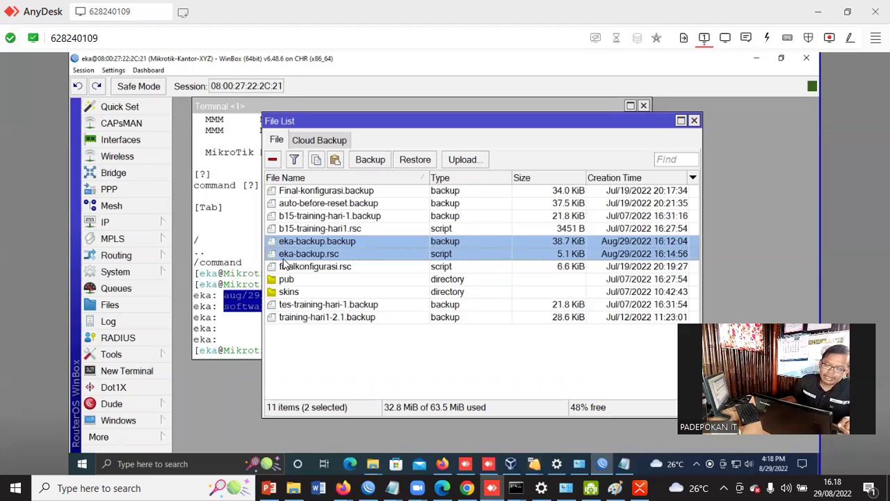
Select eka-backup.rsc, then close the File List and the first Terminal window
left_click(284, 257)
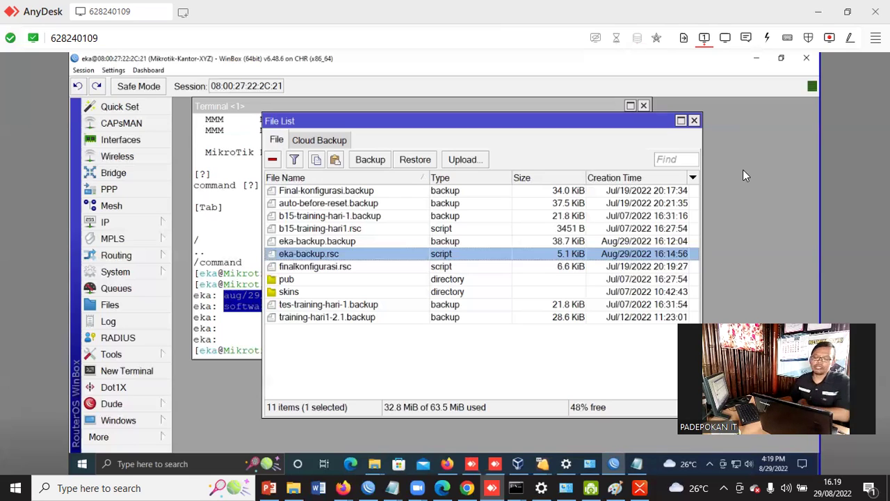
left_click(694, 121)
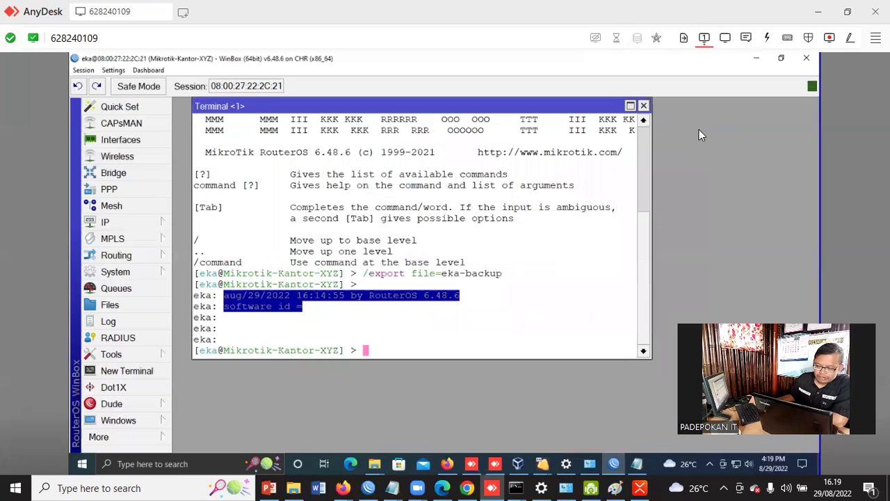
left_click(643, 107)
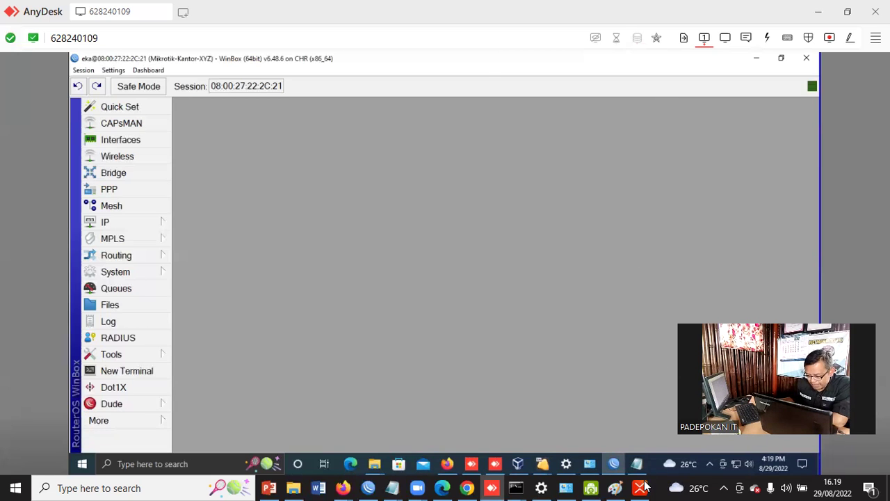
Switch to XMind and select the AUTO RESTART BY SCHEDULER topic
left_click(640, 488)
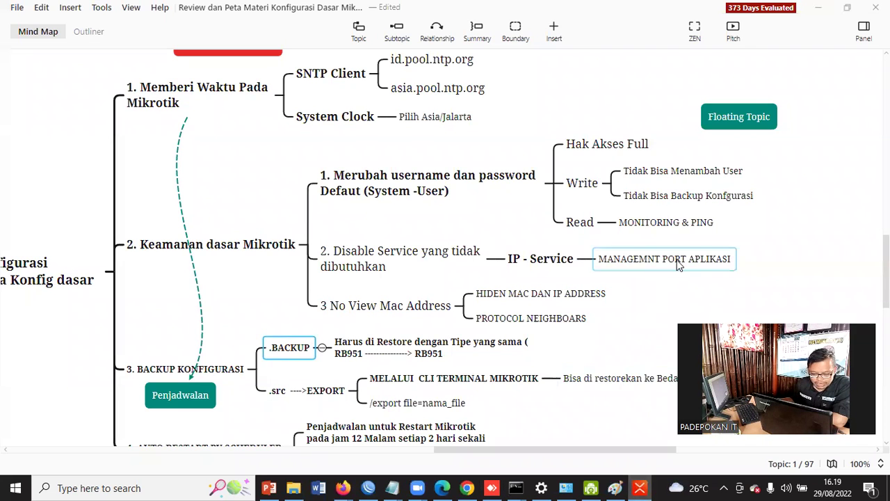
scroll(672, 271, "down", 4)
left_click(240, 317)
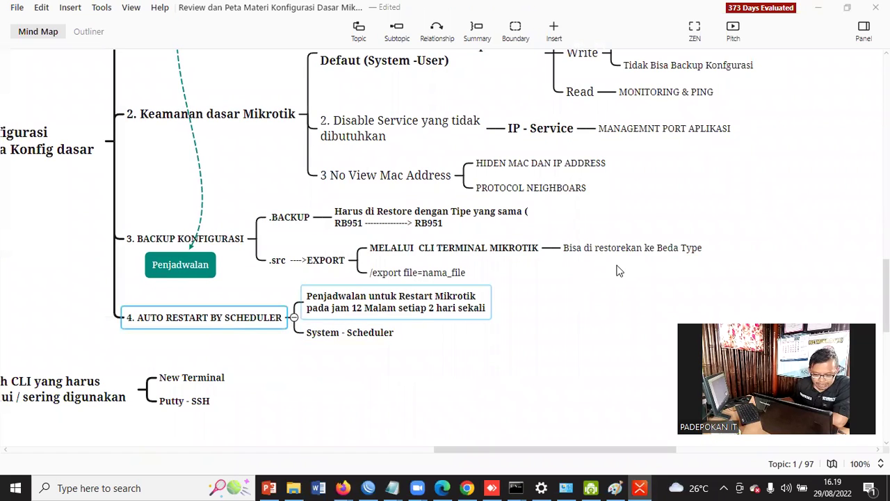
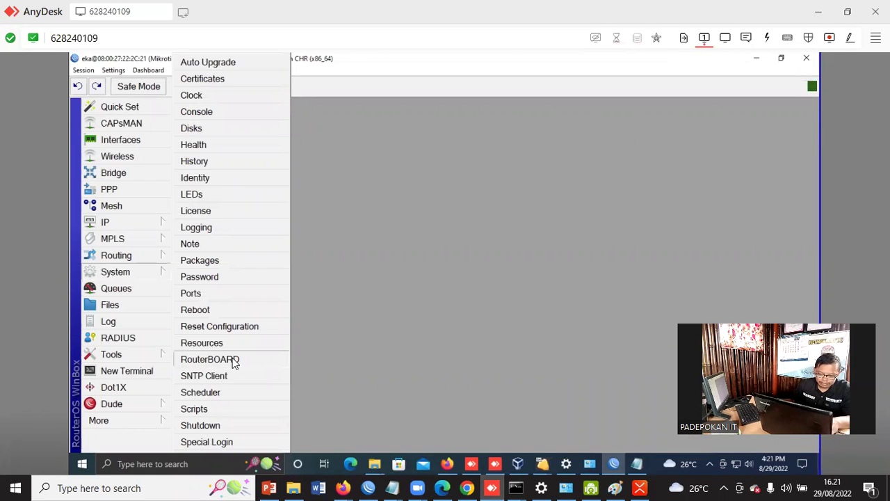
Add a new Scheduler entry and rename it from schedule1 to 'restart otomatis'
left_click(201, 394)
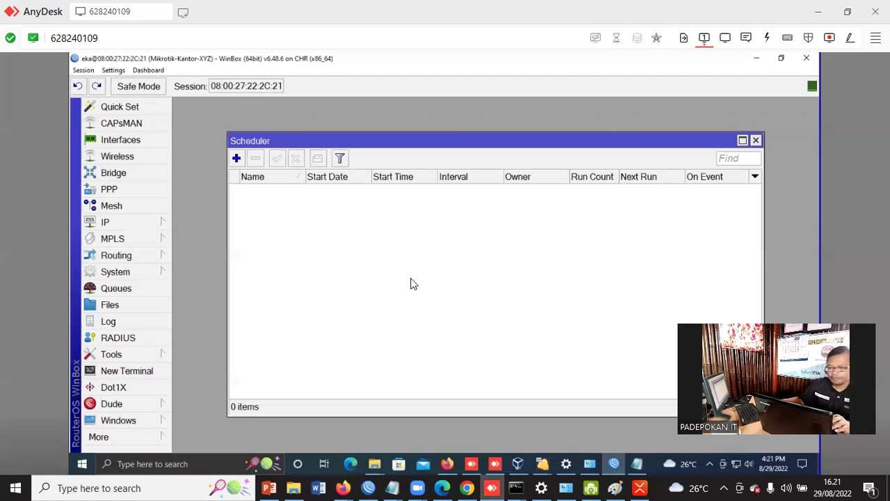
left_click(236, 158)
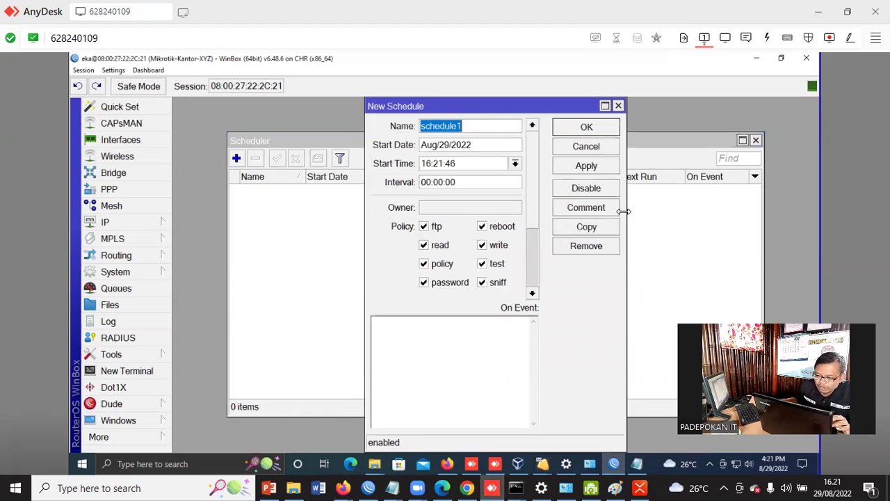
left_click_drag(497, 111, 470, 153)
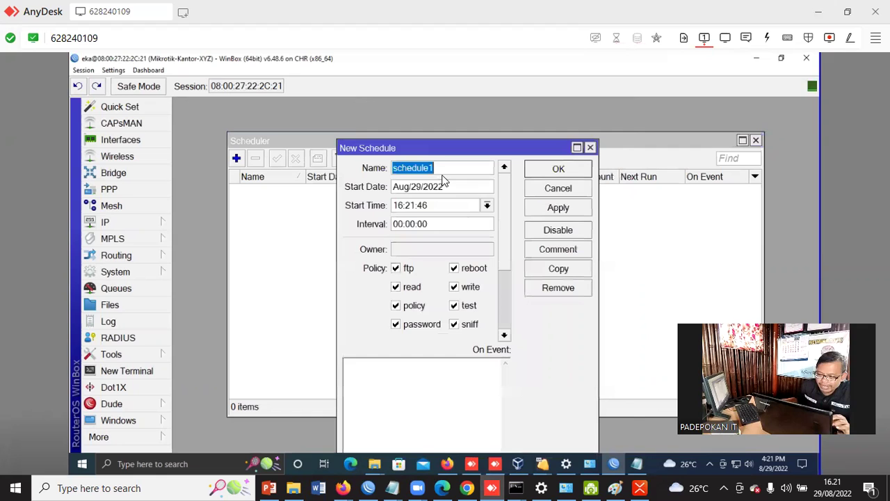
left_click(442, 168)
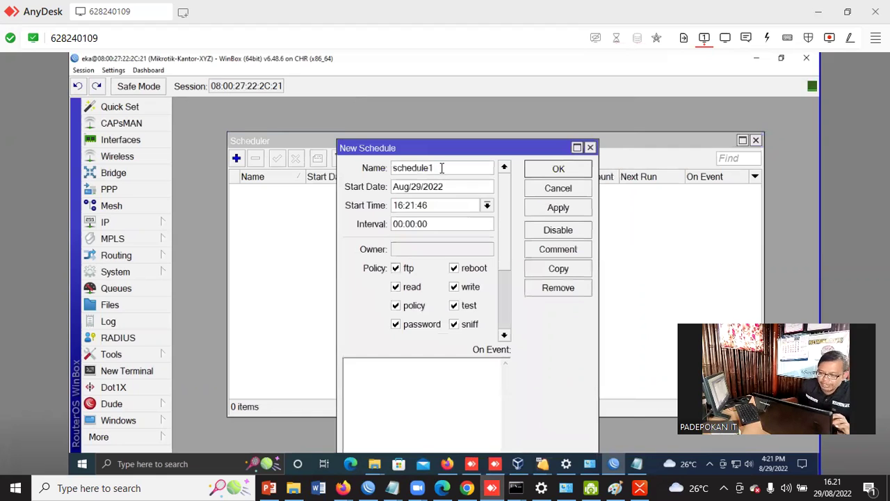
double_click(393, 168)
key("BackSpace")
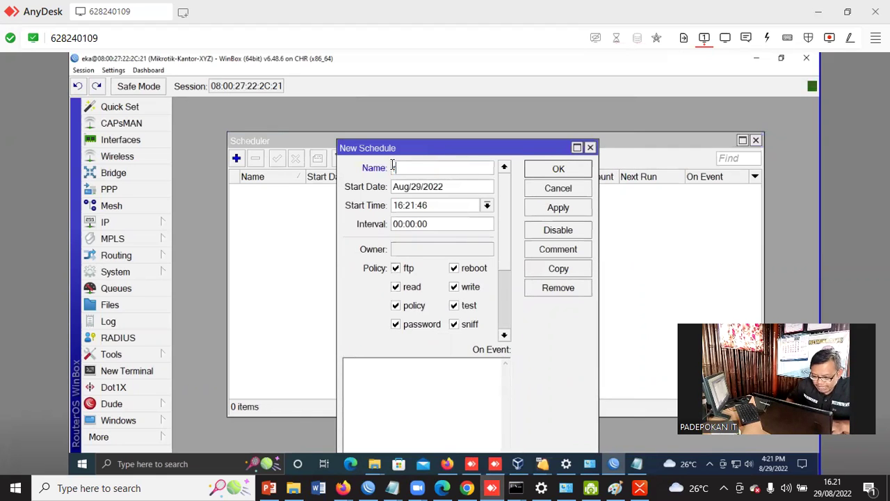
type("restart")
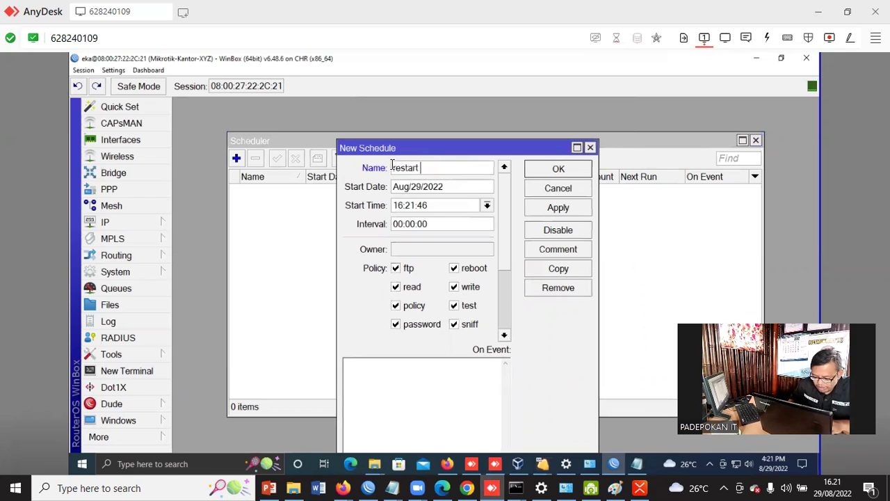
type(" ot")
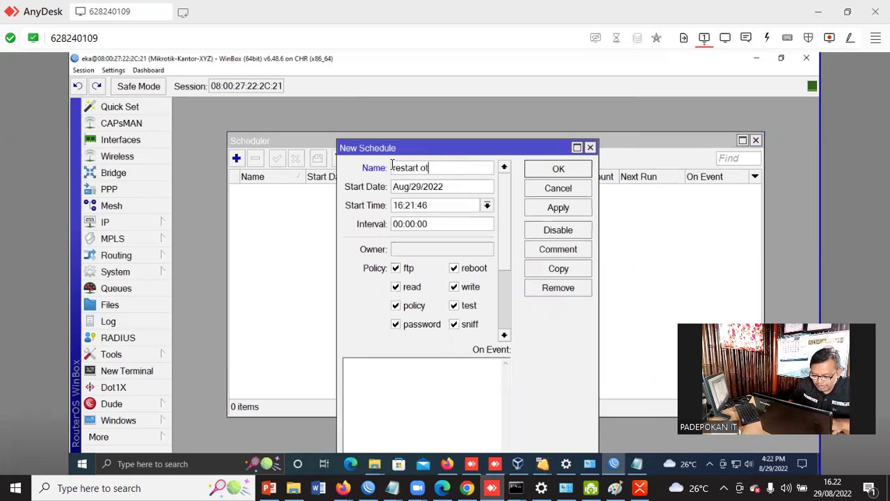
type("omat")
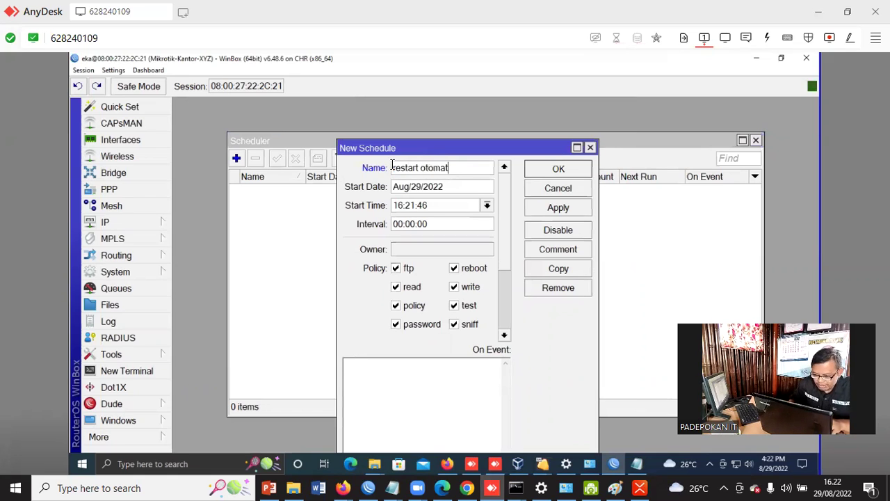
type("is")
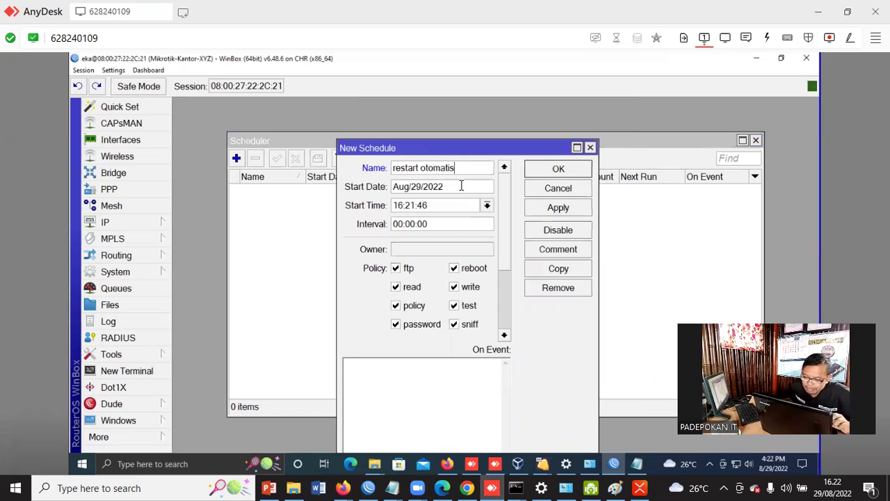
Change the schedule's start time to 16:25:00
left_click(456, 190)
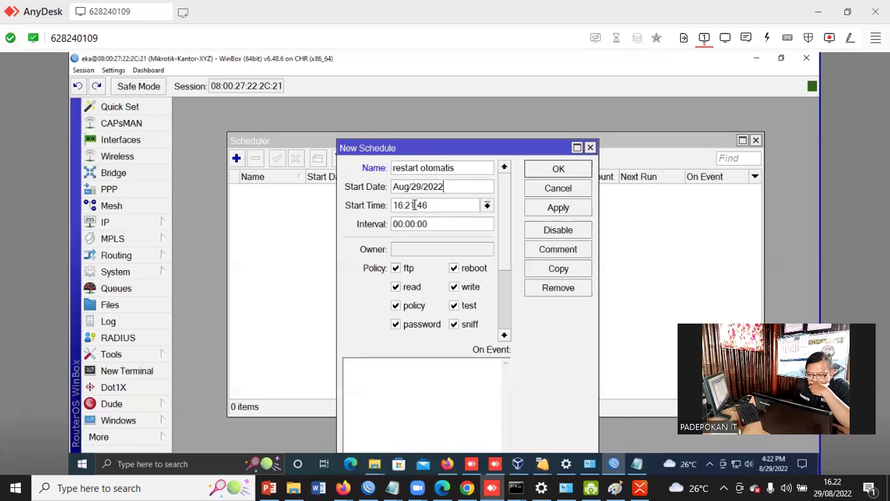
left_click(414, 205)
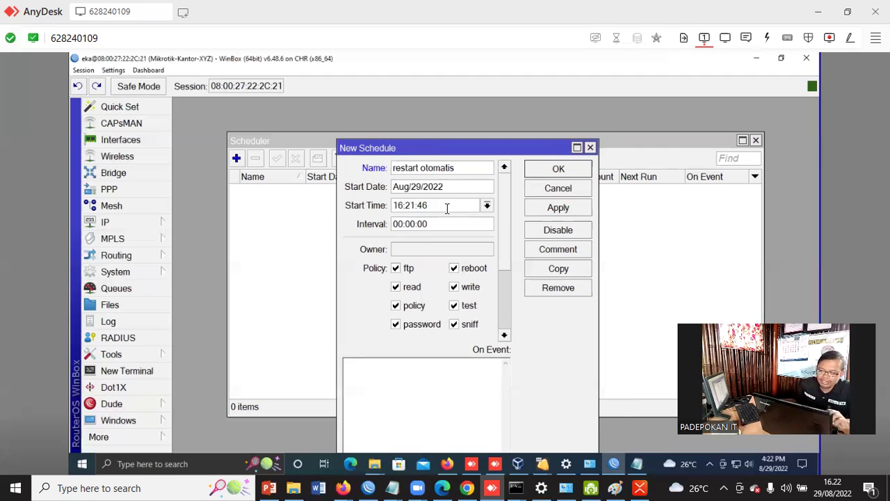
left_click(449, 208)
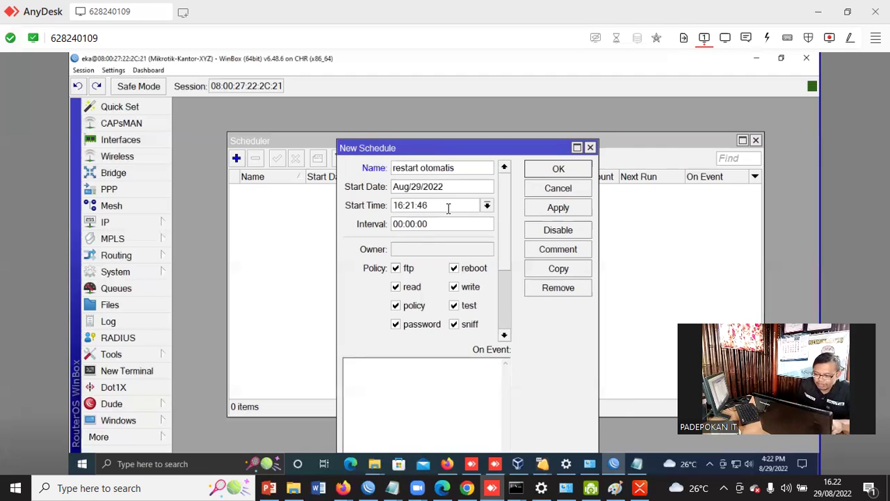
key("Left")
key("Left")
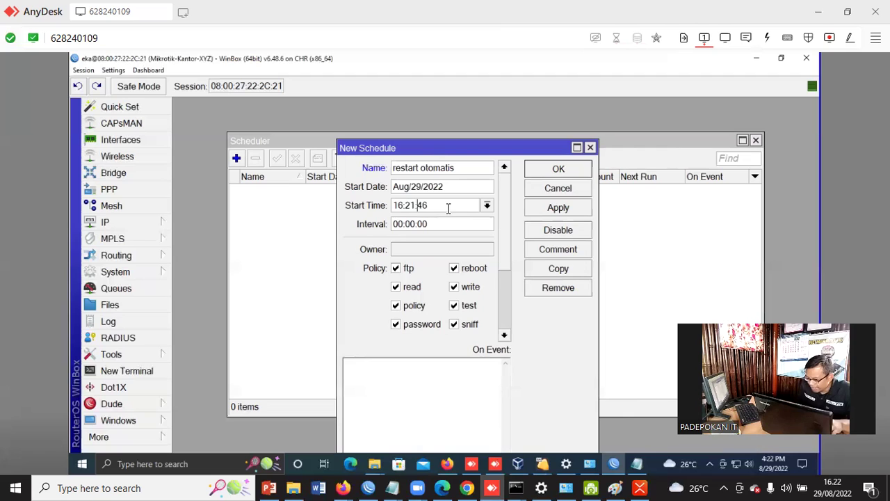
key("BackSpace")
key("BackSpace")
type("5")
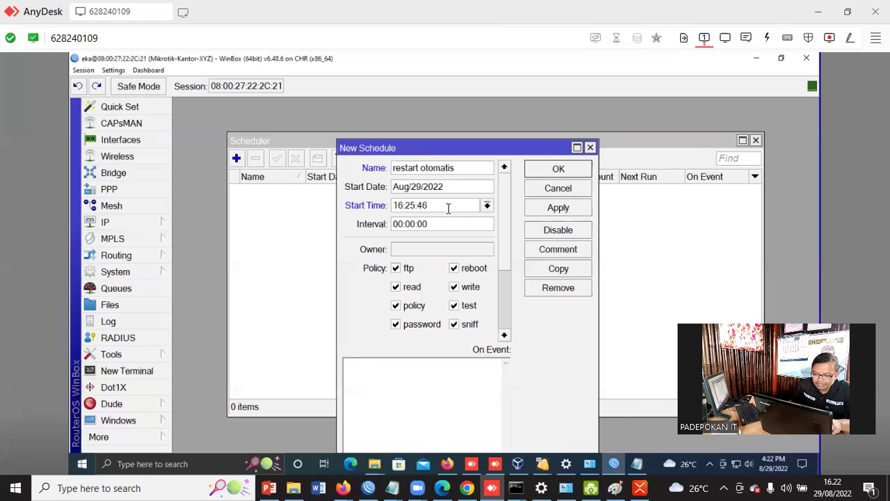
key("BackSpace")
key("BackSpace")
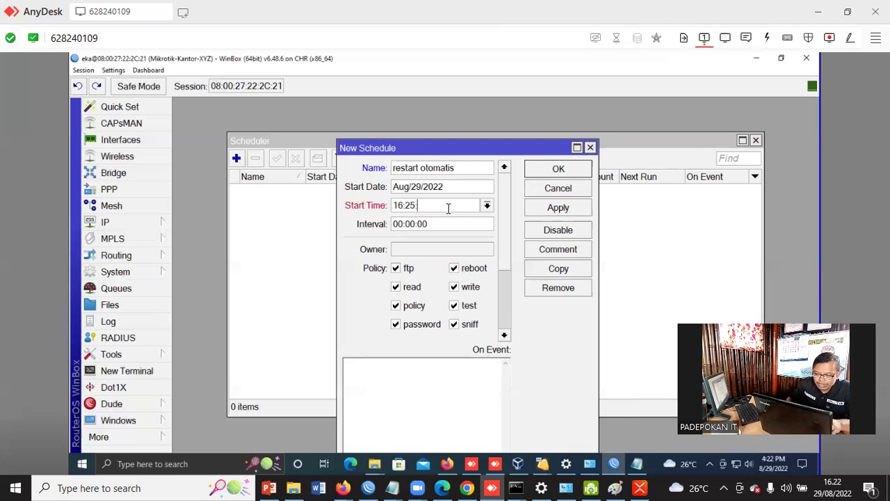
type("00")
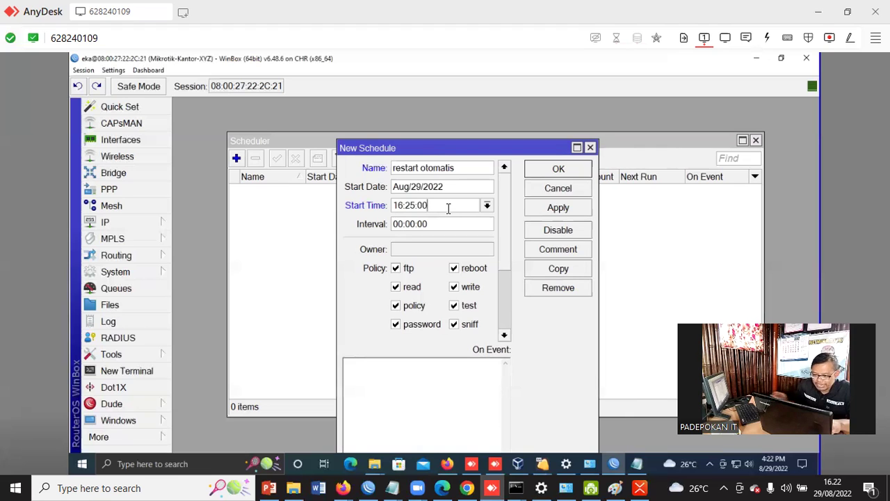
Set the repeat interval to 1d 00:00:00, correcting a mistyped 2d
left_click(394, 224)
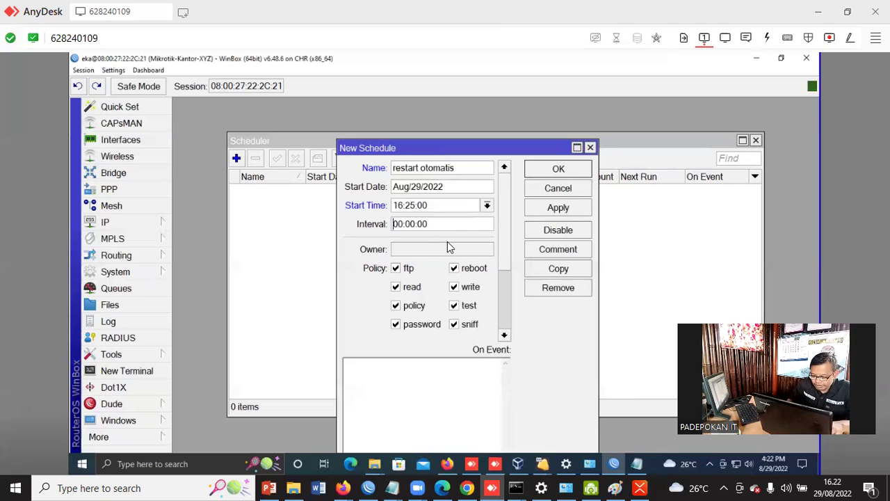
type("2d")
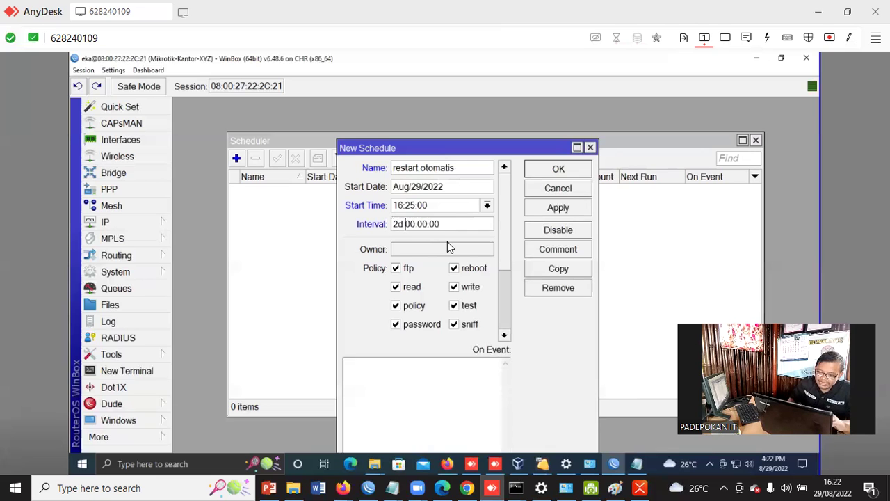
key("BackSpace")
key("BackSpace")
key("BackSpace")
type("1d")
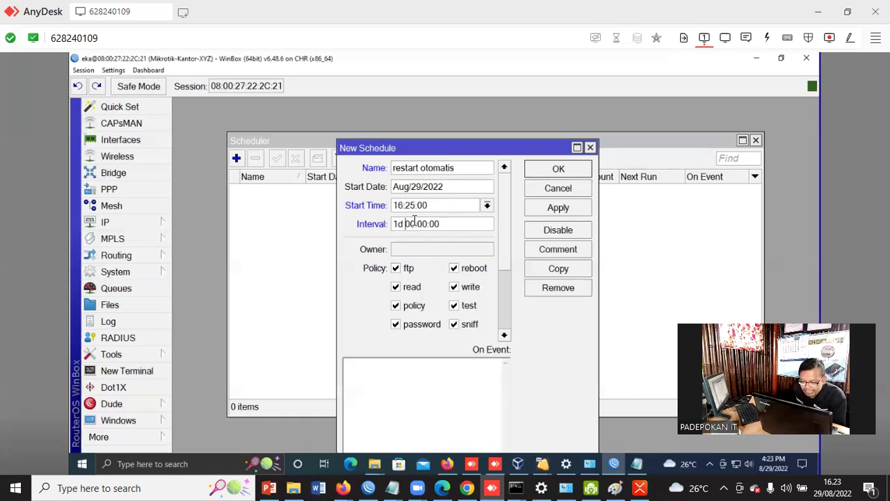
left_click_drag(491, 155, 503, 113)
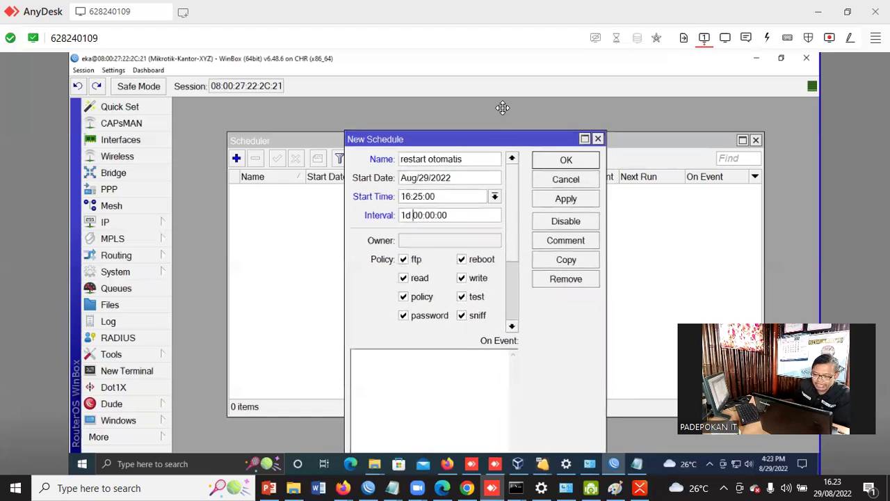
Enter /system reboot as the On Event script, then apply and save the schedule
left_click(418, 344)
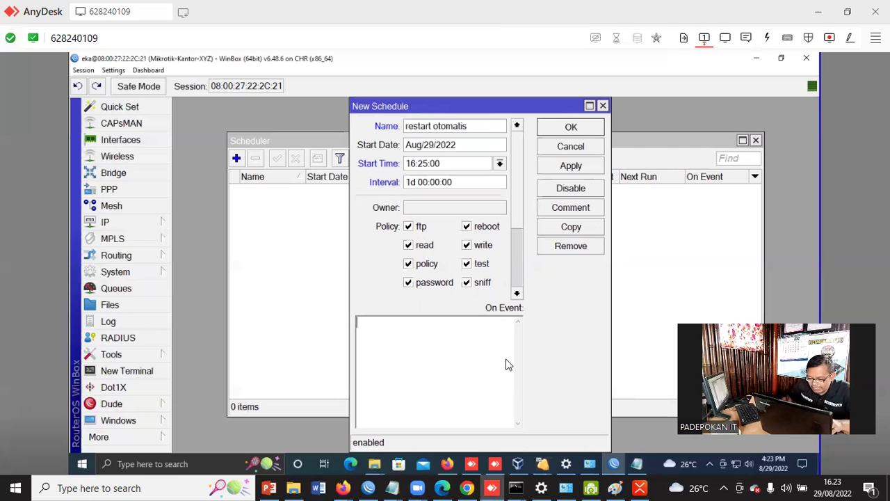
type("/syst")
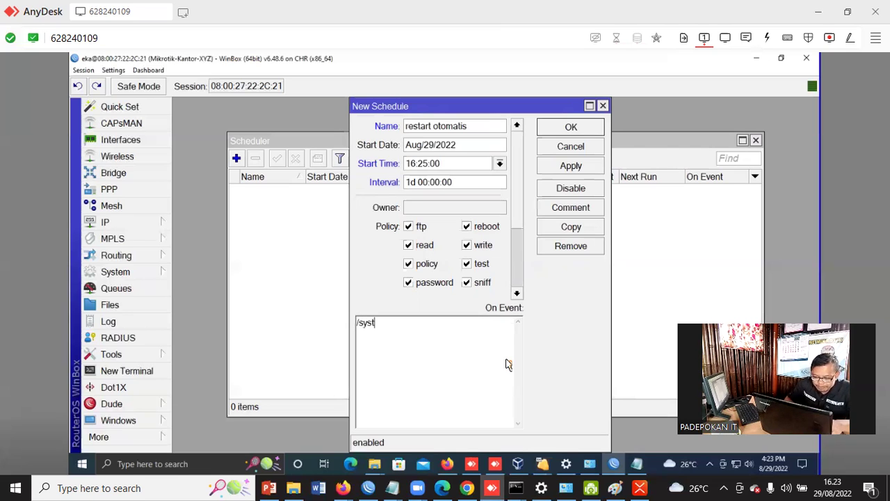
type("em reboot")
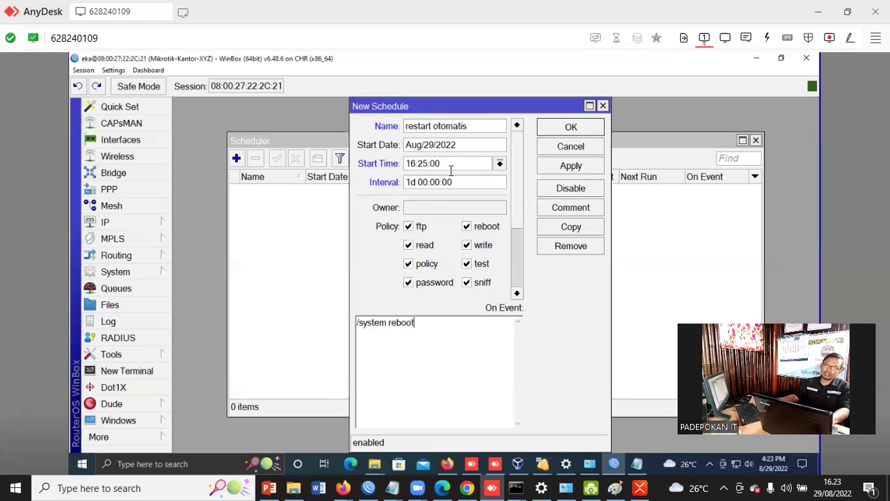
left_click(578, 168)
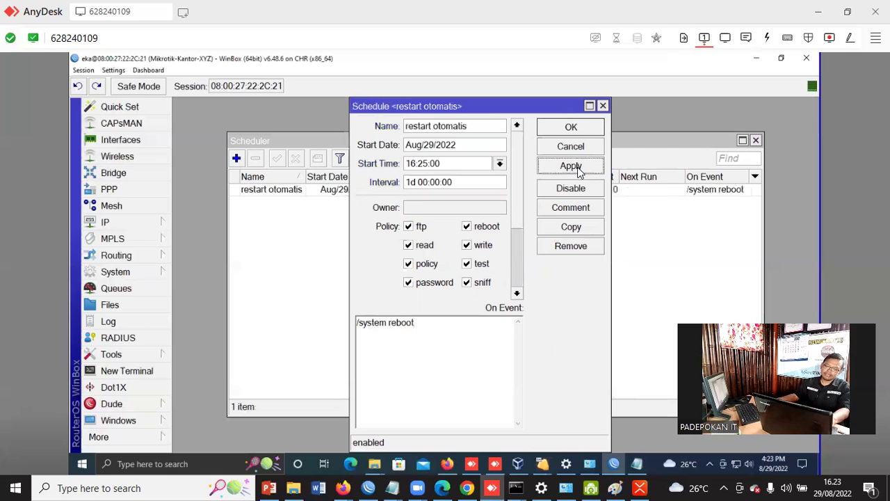
left_click(583, 128)
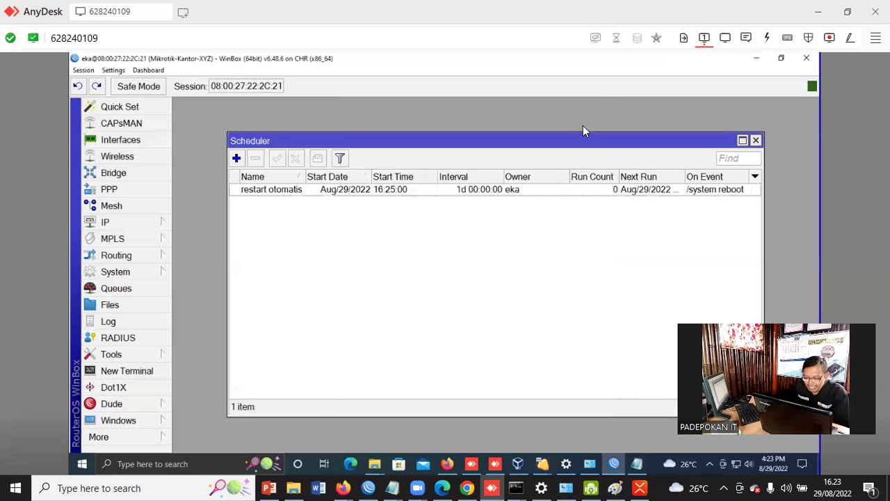
In XMind, add the missing '/' so the topic reads /sytem reboot, then return to WinBox
left_click(639, 487)
left_click(437, 347)
left_click(414, 346)
left_click(413, 345)
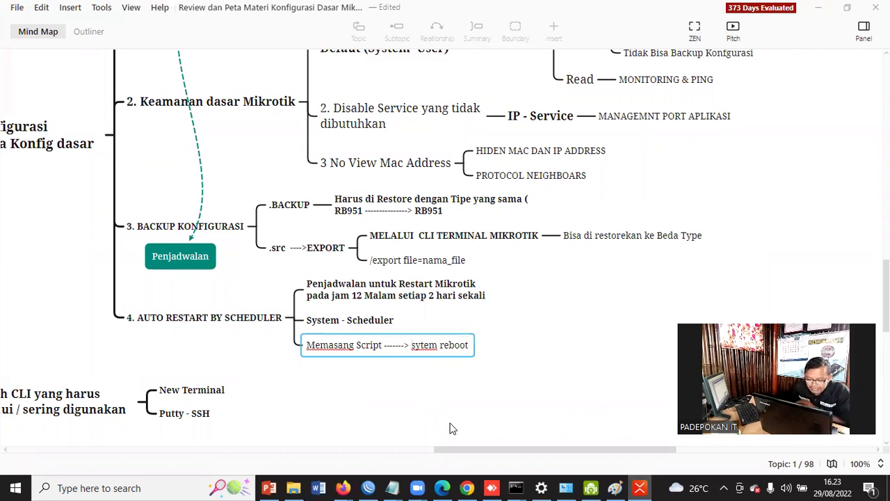
type("/")
left_click(605, 341)
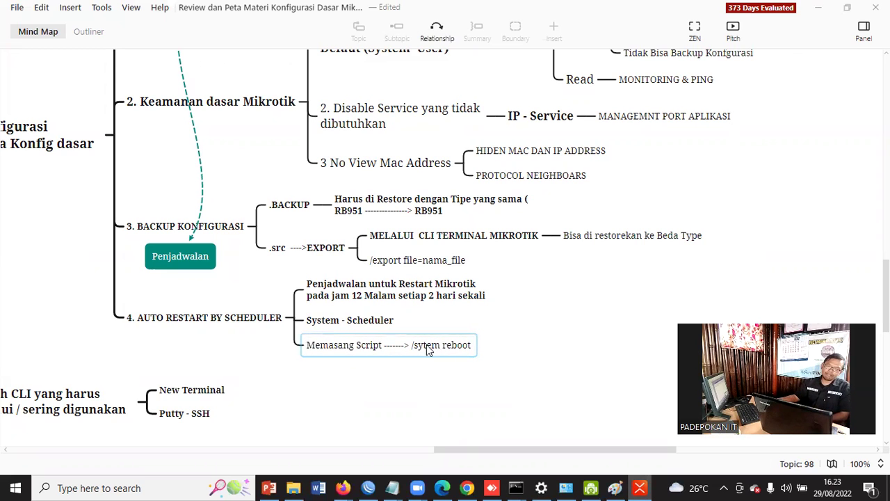
scroll(484, 355, "up", 2)
scroll(483, 355, "down", 2)
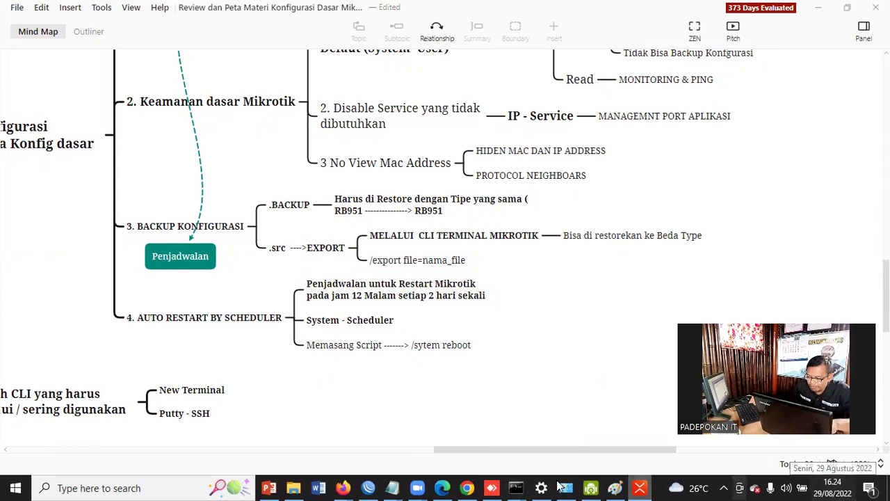
left_click(493, 486)
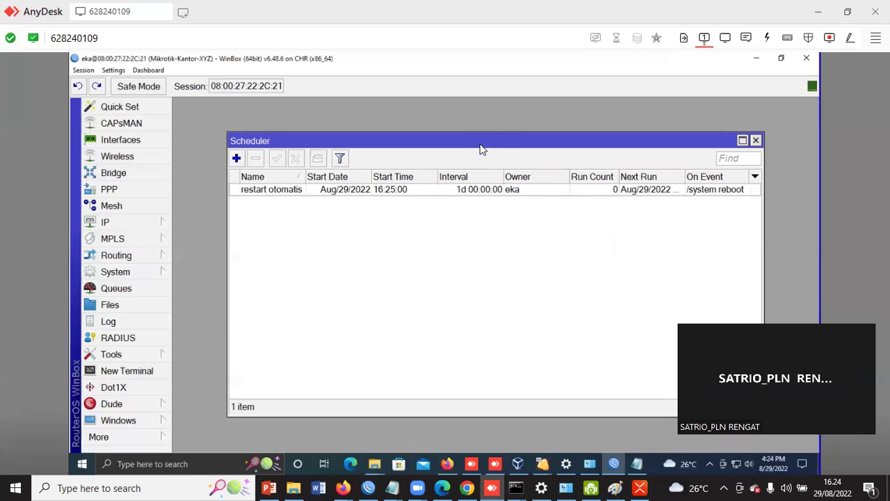
Open the restart otomatis row's schedule settings from the Scheduler list
left_click_drag(480, 143, 473, 131)
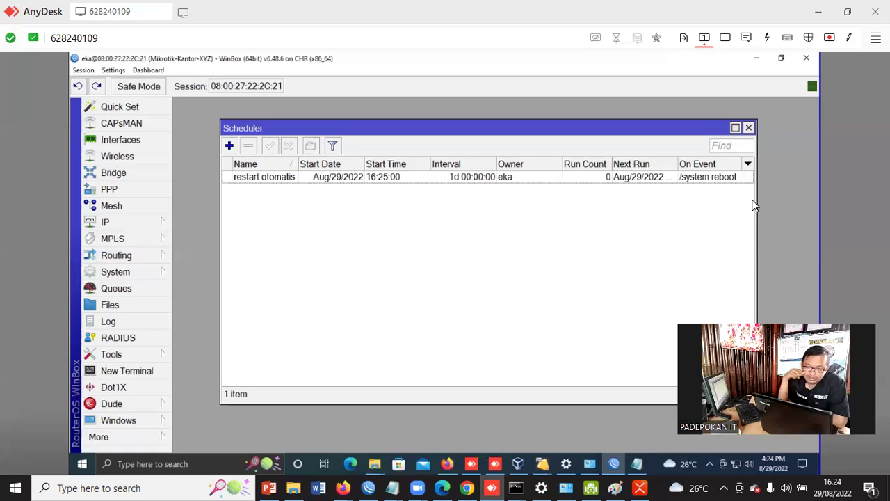
double_click(385, 180)
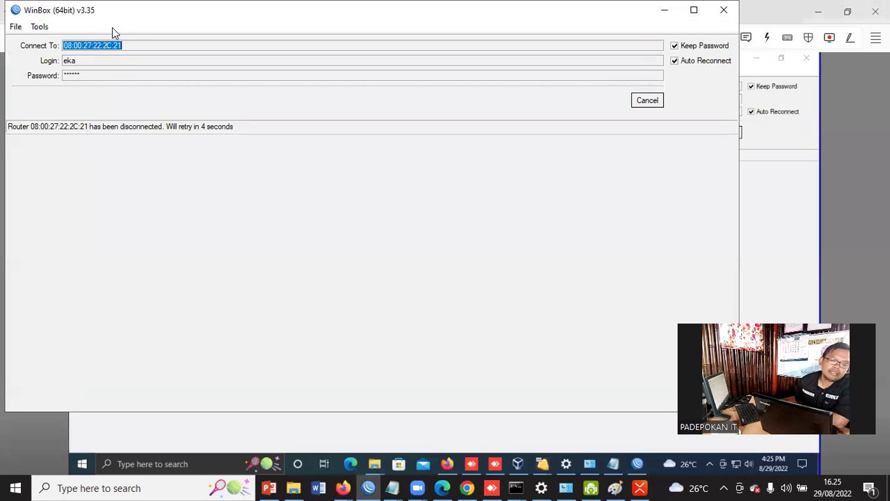
Move the reconnecting login window aside while the router reboots and reconnects
left_click_drag(119, 19, 213, 81)
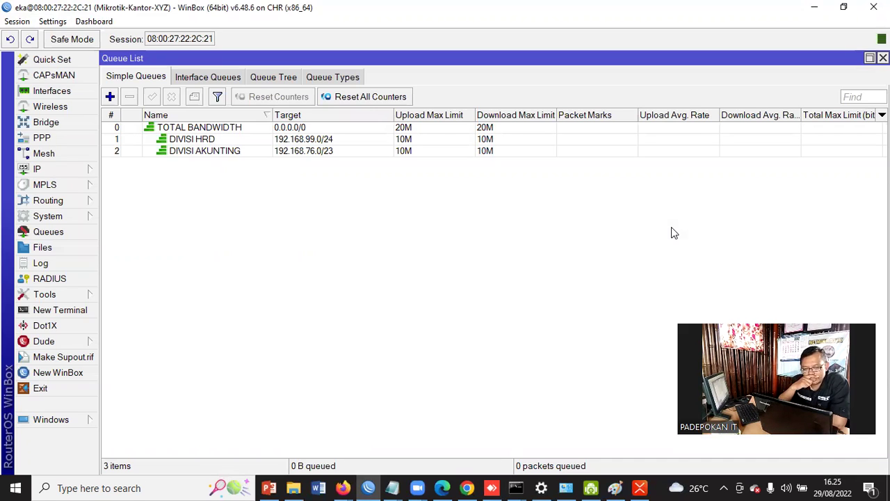
Reopen restart otomatis from System > Scheduler and confirm On Event still holds /system reboot
left_click(49, 216)
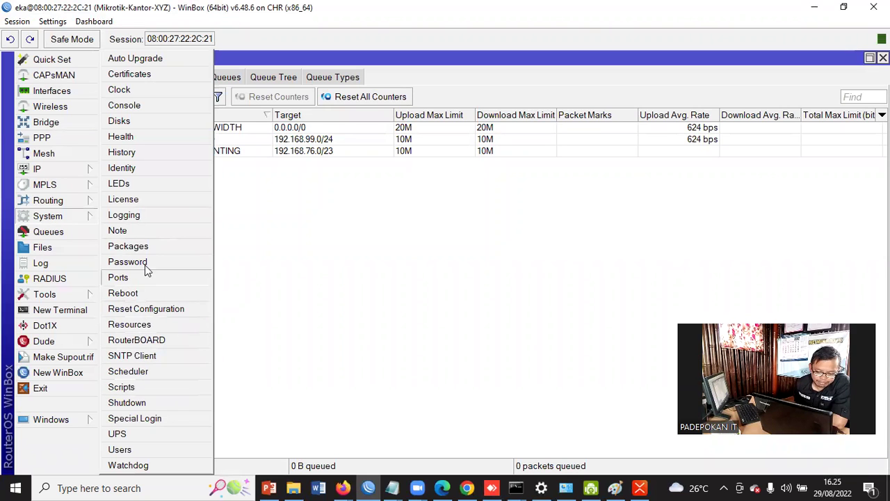
left_click(141, 374)
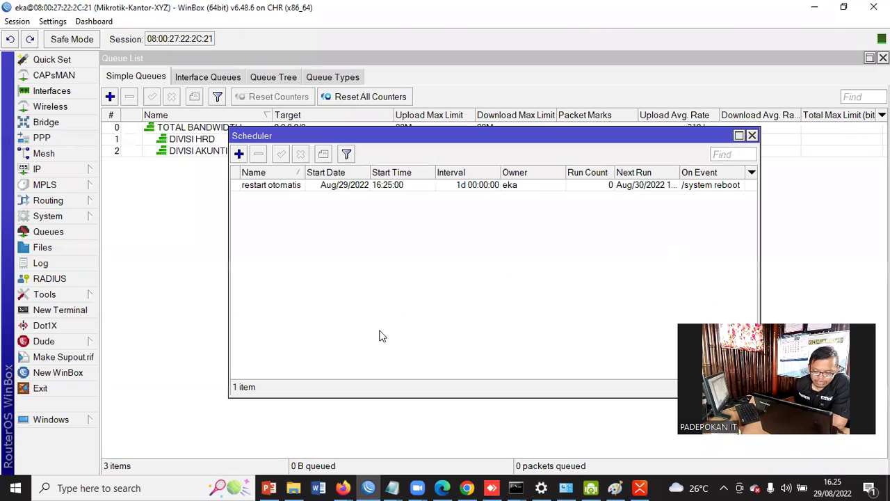
double_click(281, 185)
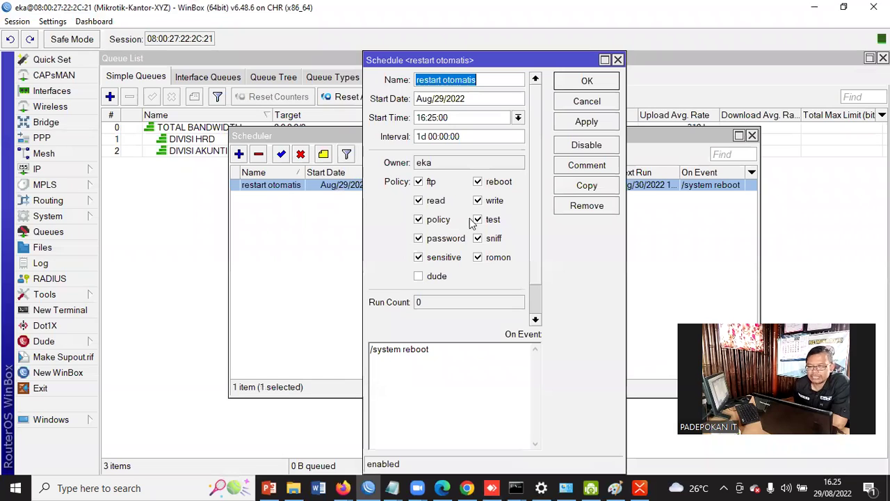
left_click(458, 395)
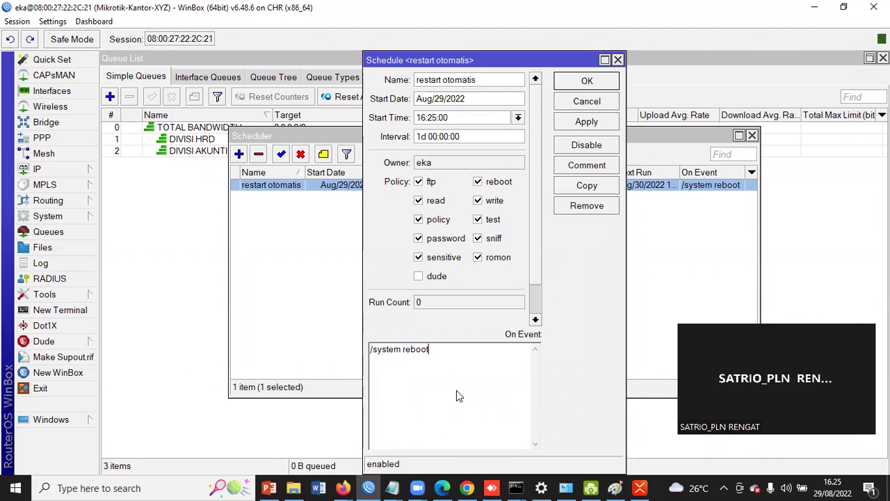